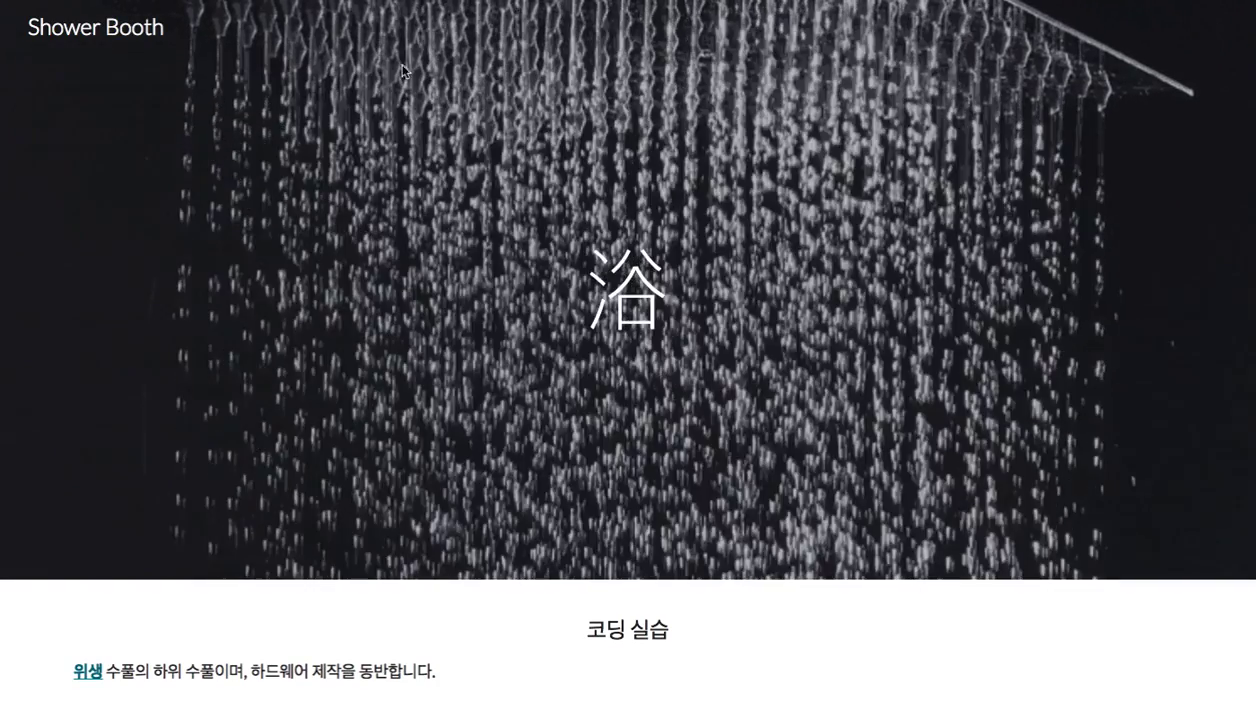
Read through the Shower Booth page, covering the shared booths, private booths and water recycling sections
scroll(485, 193, down, 6)
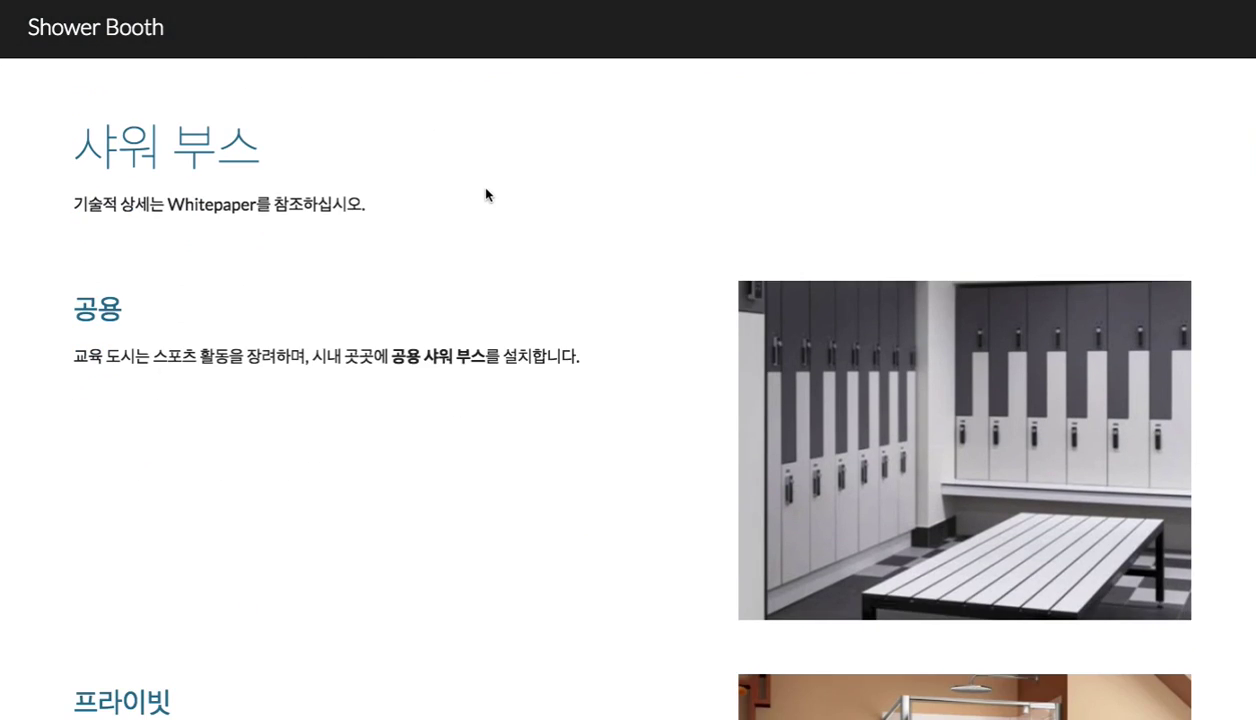
scroll(487, 194, down, 3)
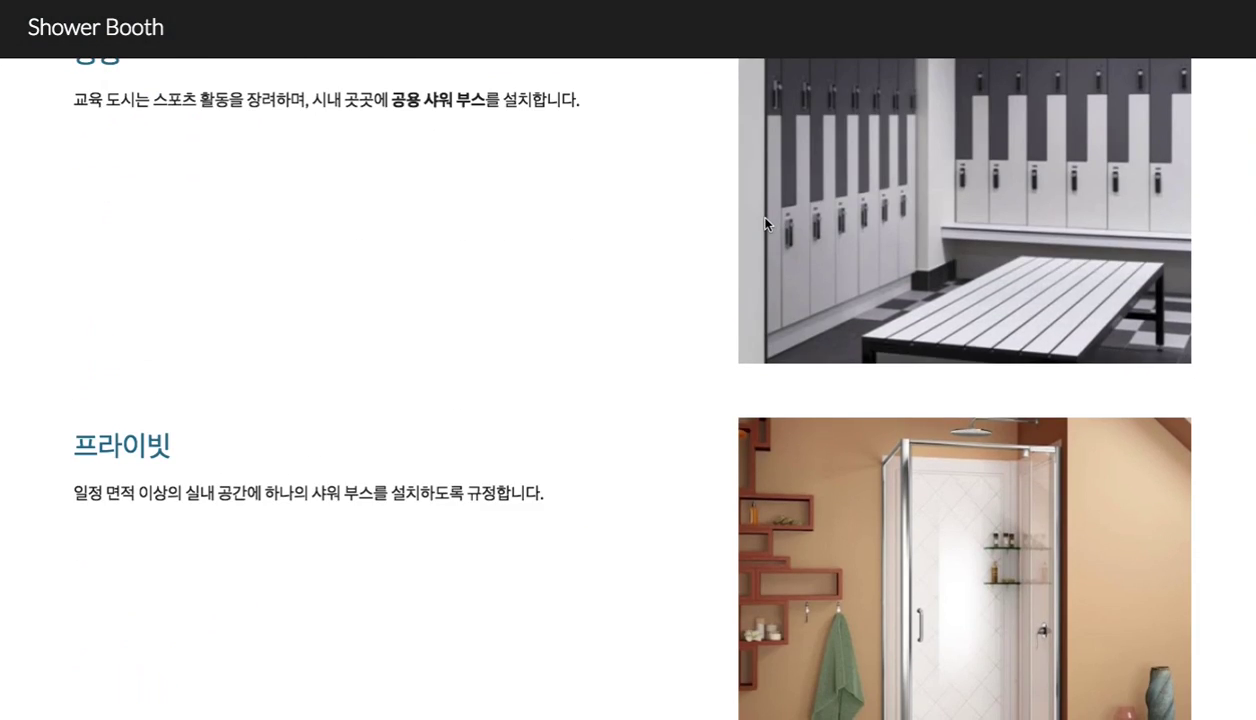
scroll(768, 223, down, 4)
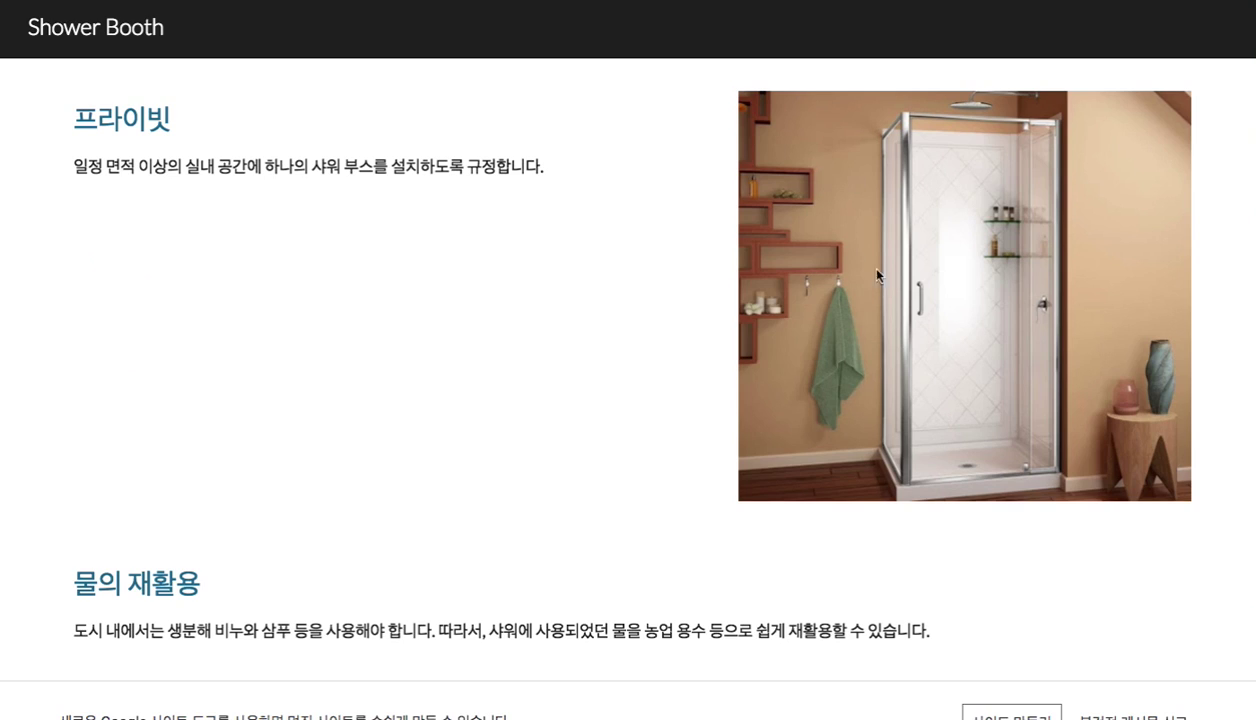
scroll(922, 288, down, 1)
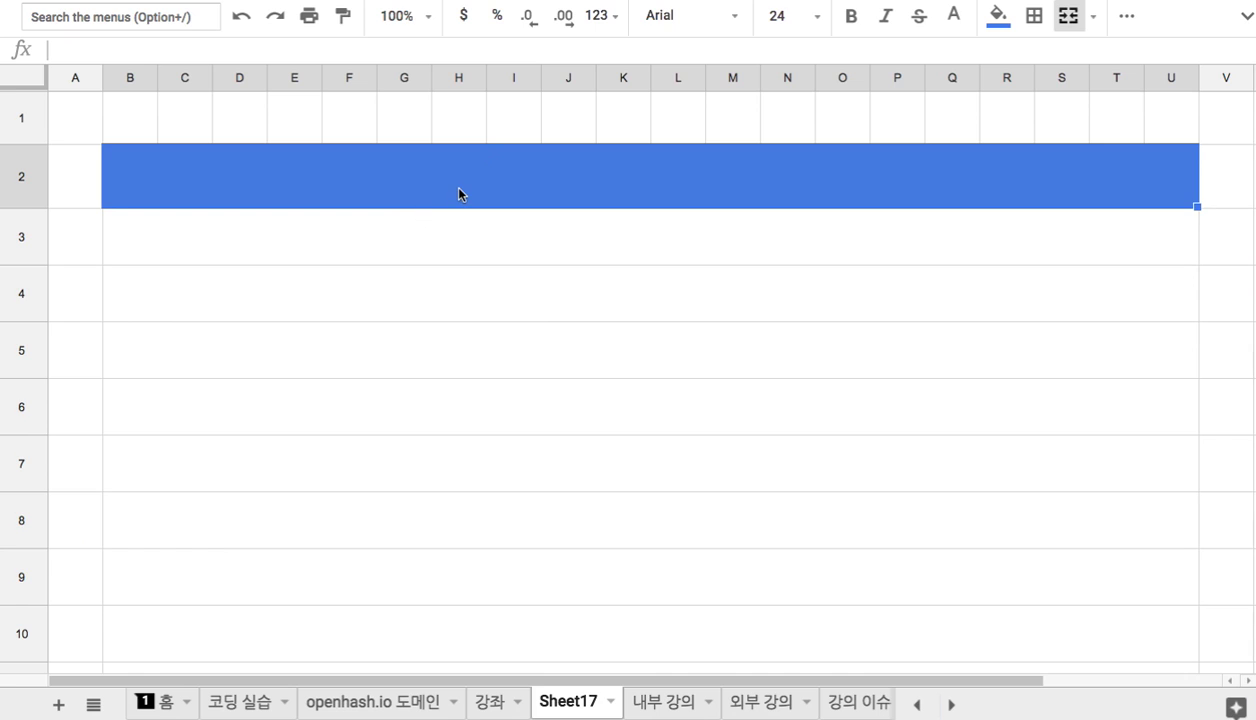
Switch to the Google Sheets spreadsheet and enter the title "Shower Booth" in the blue row 2 cell
text(tidn)
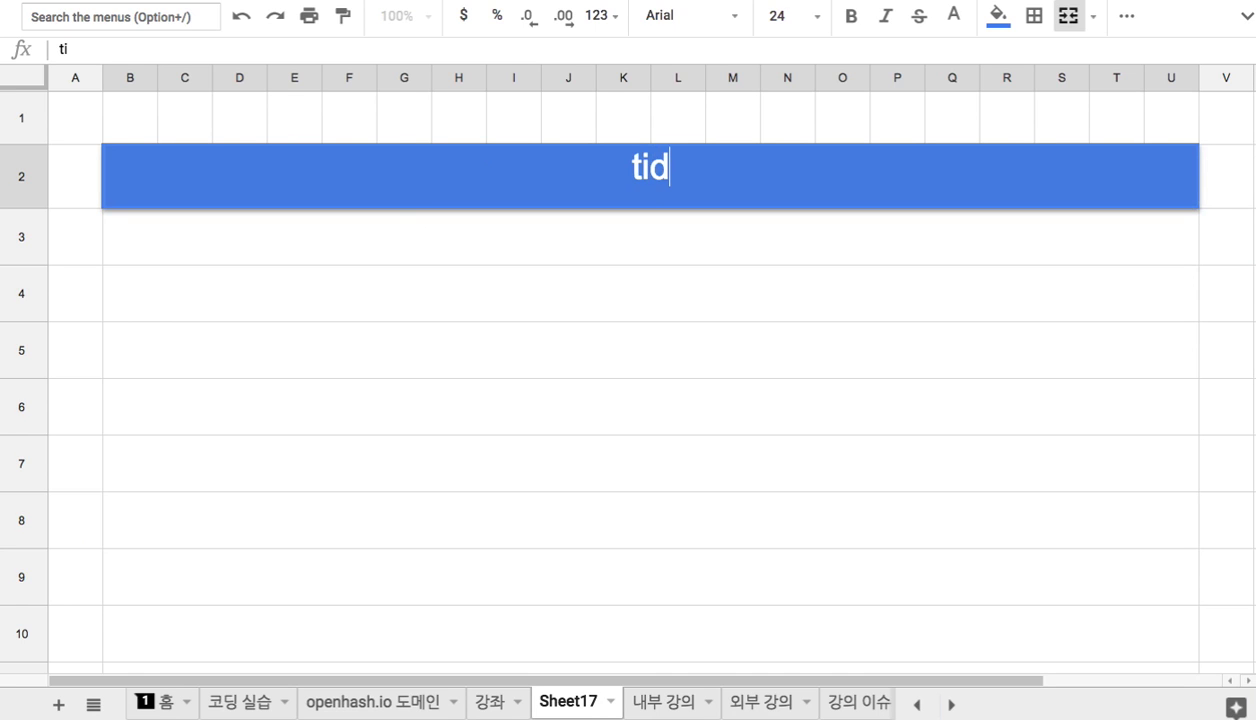
key(BackSpace)
key(BackSpace)
key(BackSpace)
key(BackSpace)
text(S)
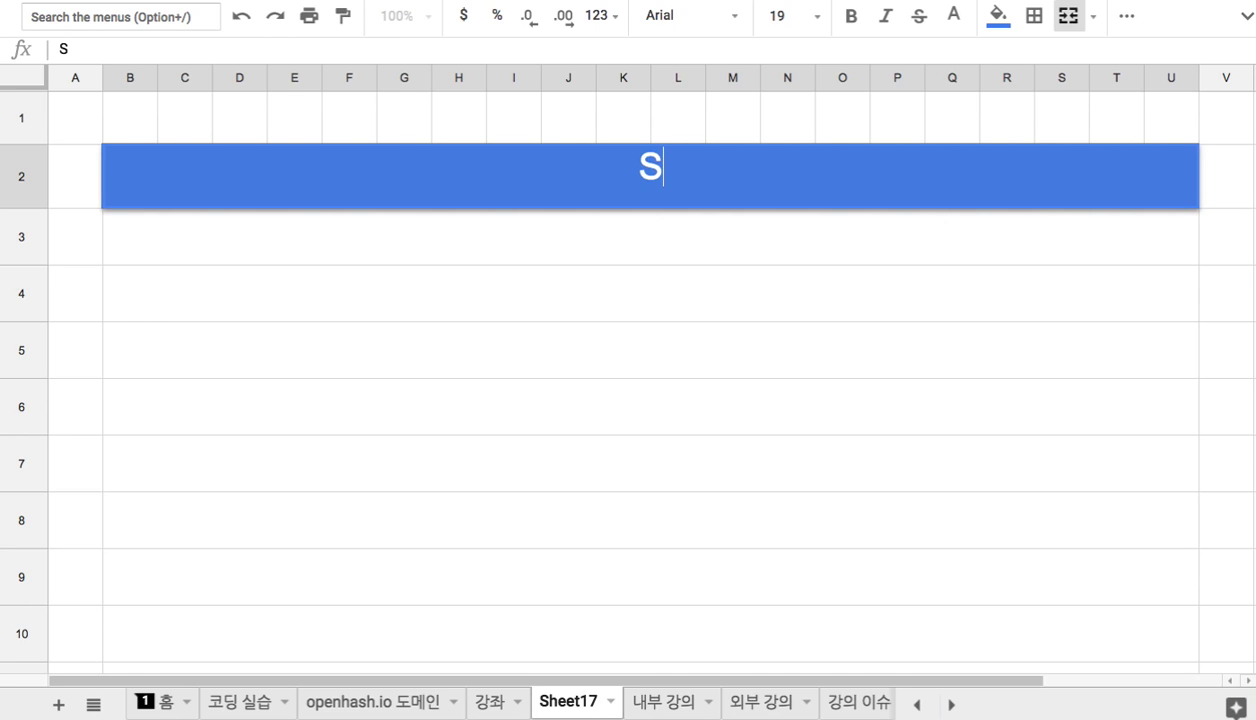
text(hower Booth)
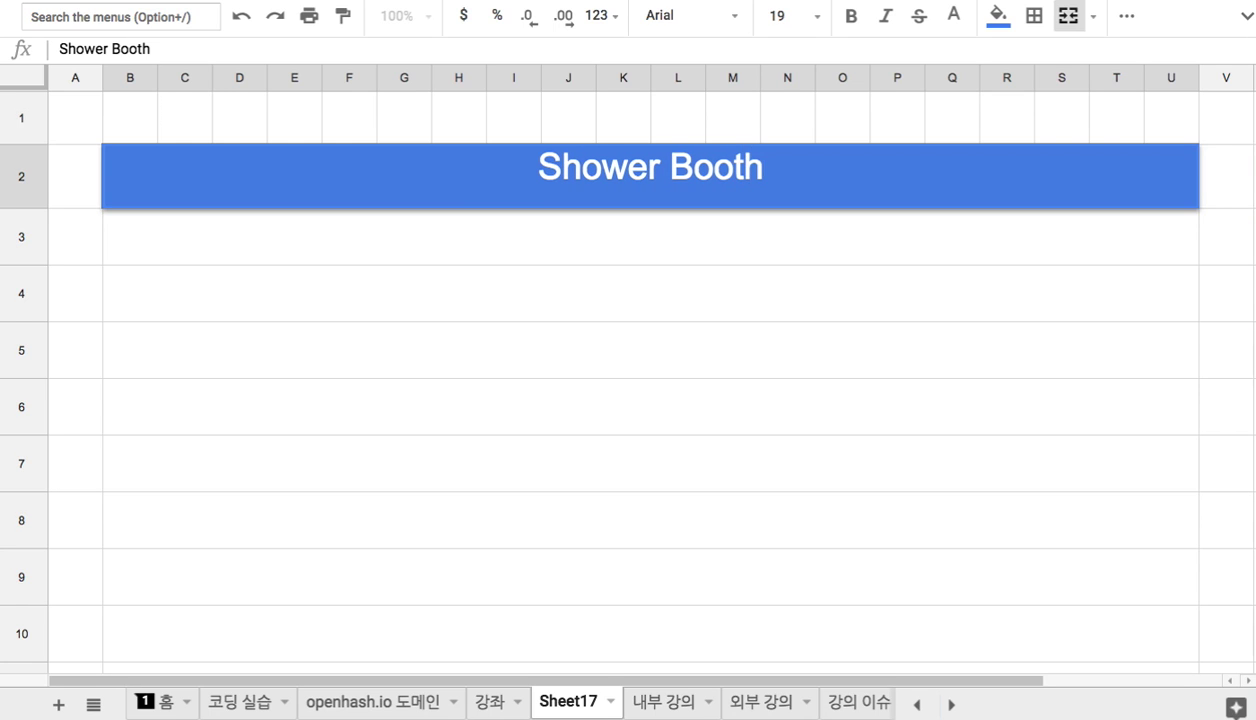
key(Return)
Enter "1. 교육 도시의 샤워부스는 도시에서 관리 및 모니터링" in row 3
text(1.)
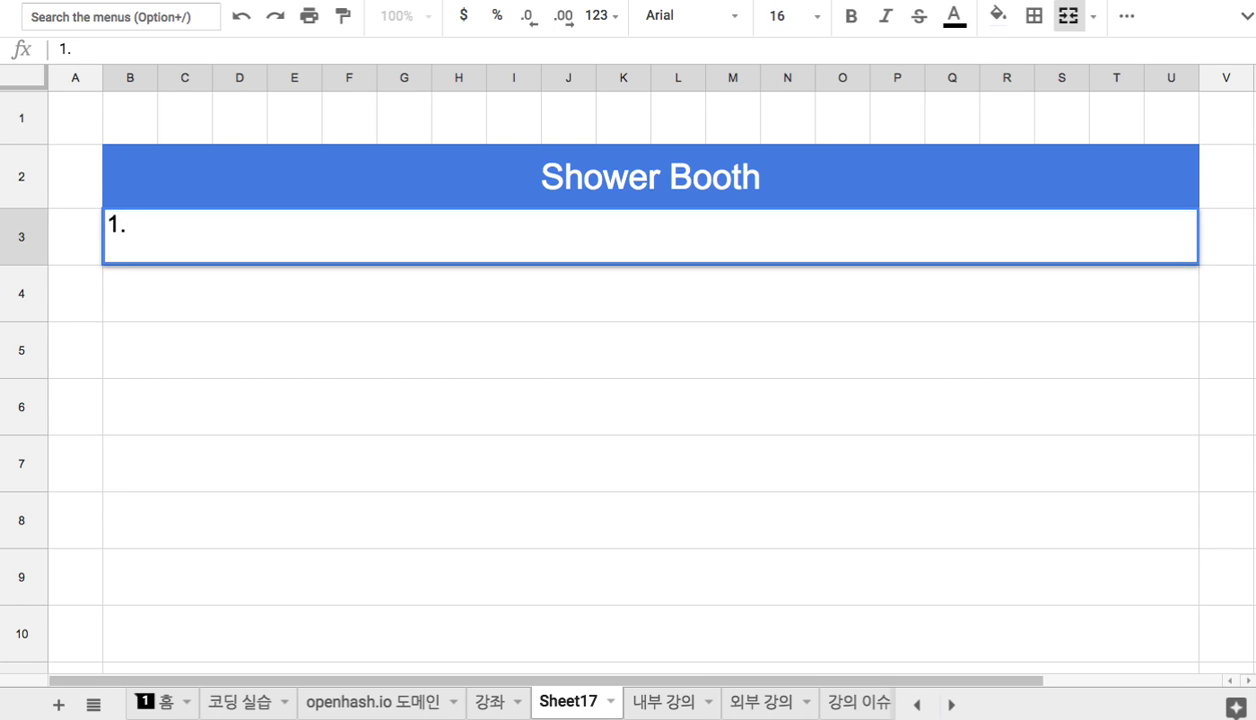
text( 교유ㄱ 도시의 샤우)
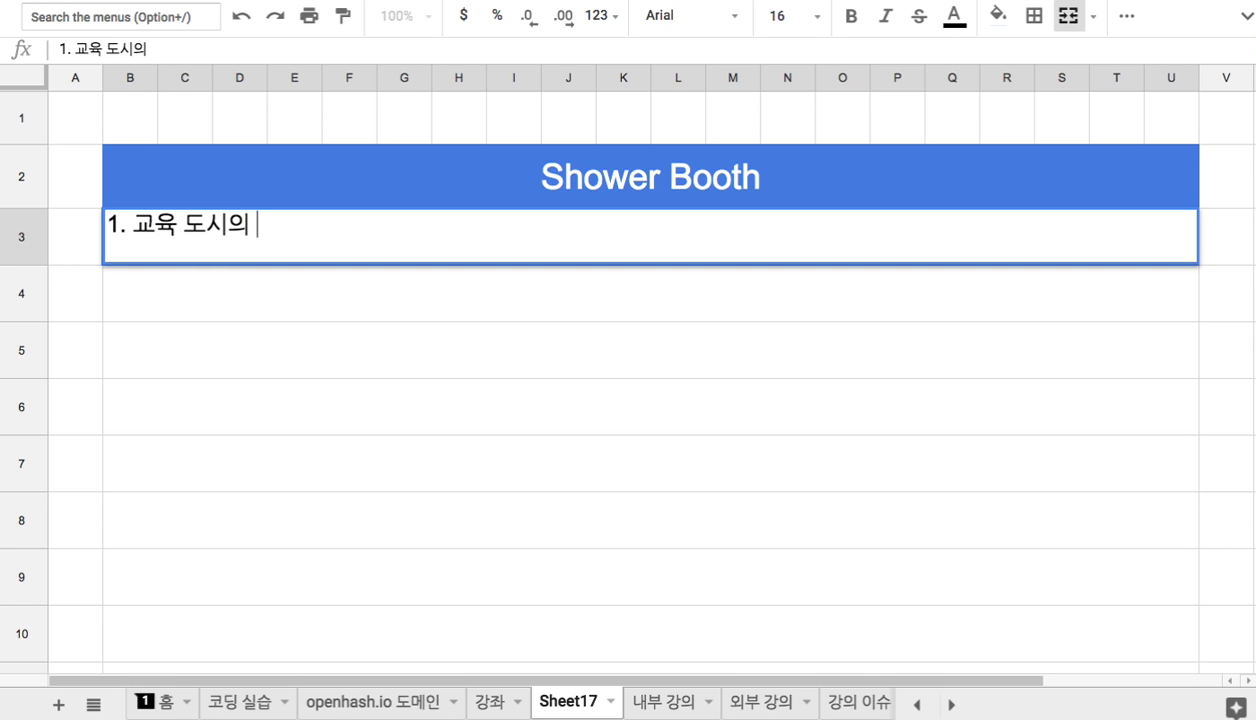
text(ㅓ부스는 )
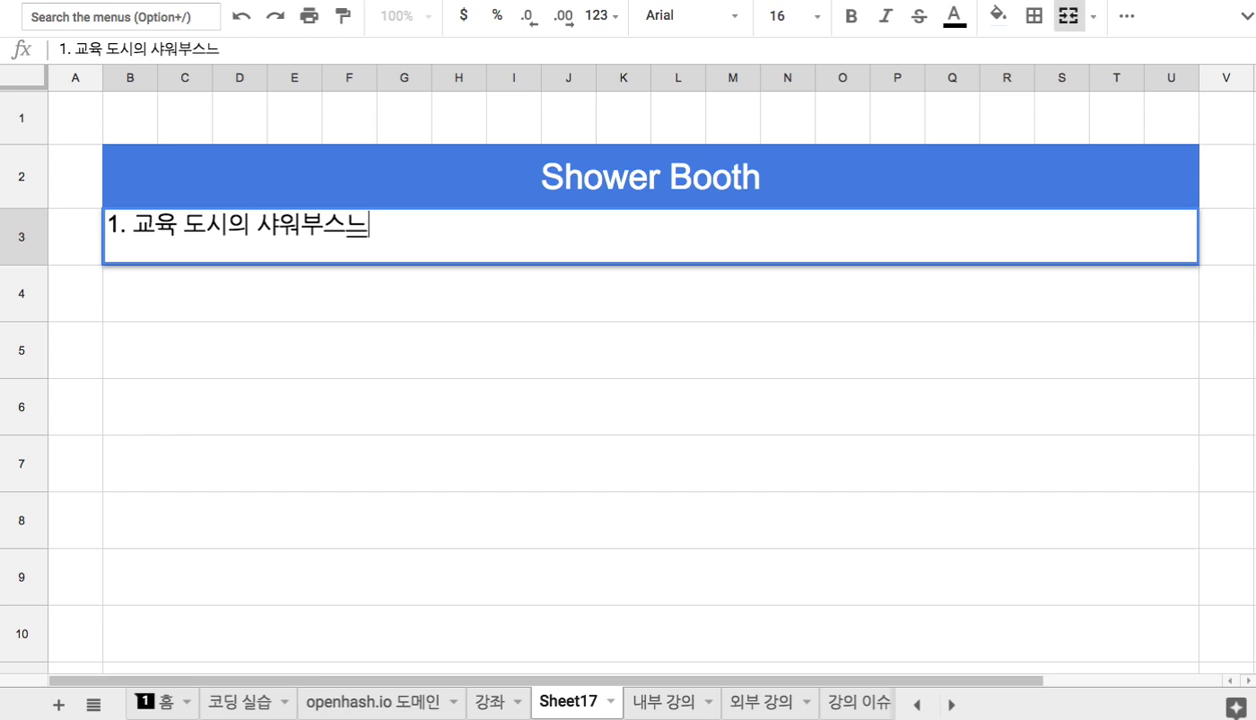
text(도시)
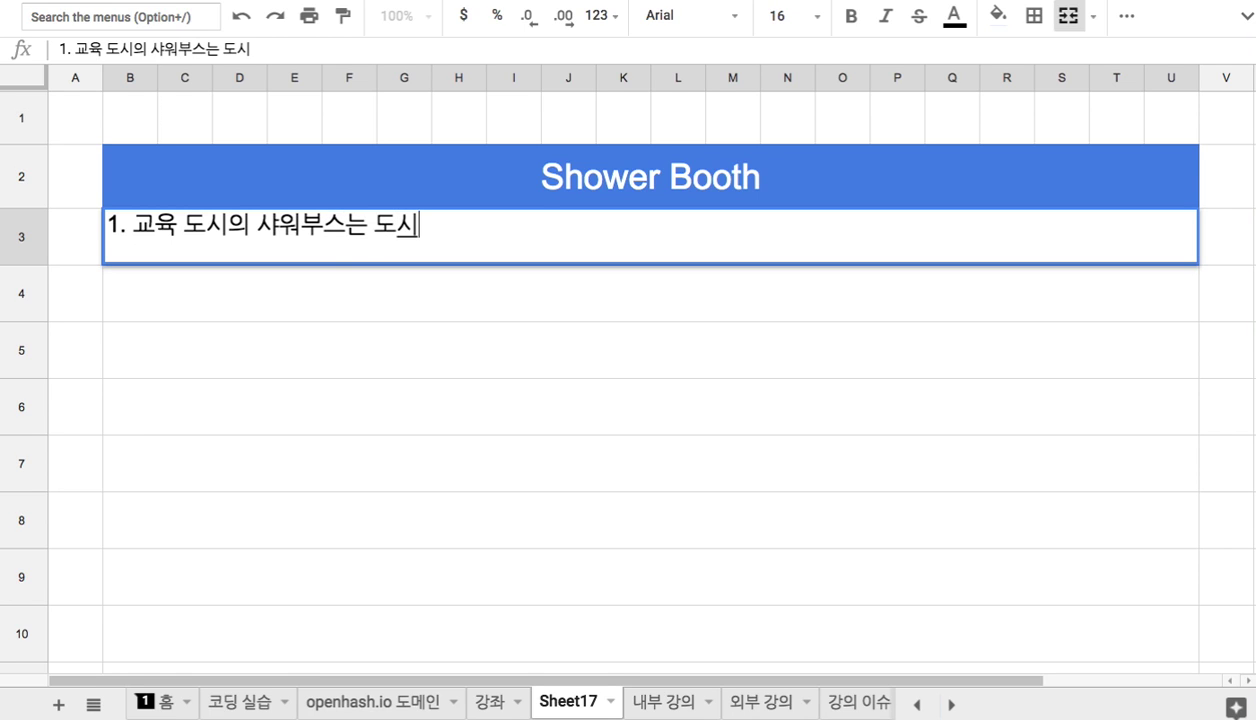
text(에서 관리 및 )
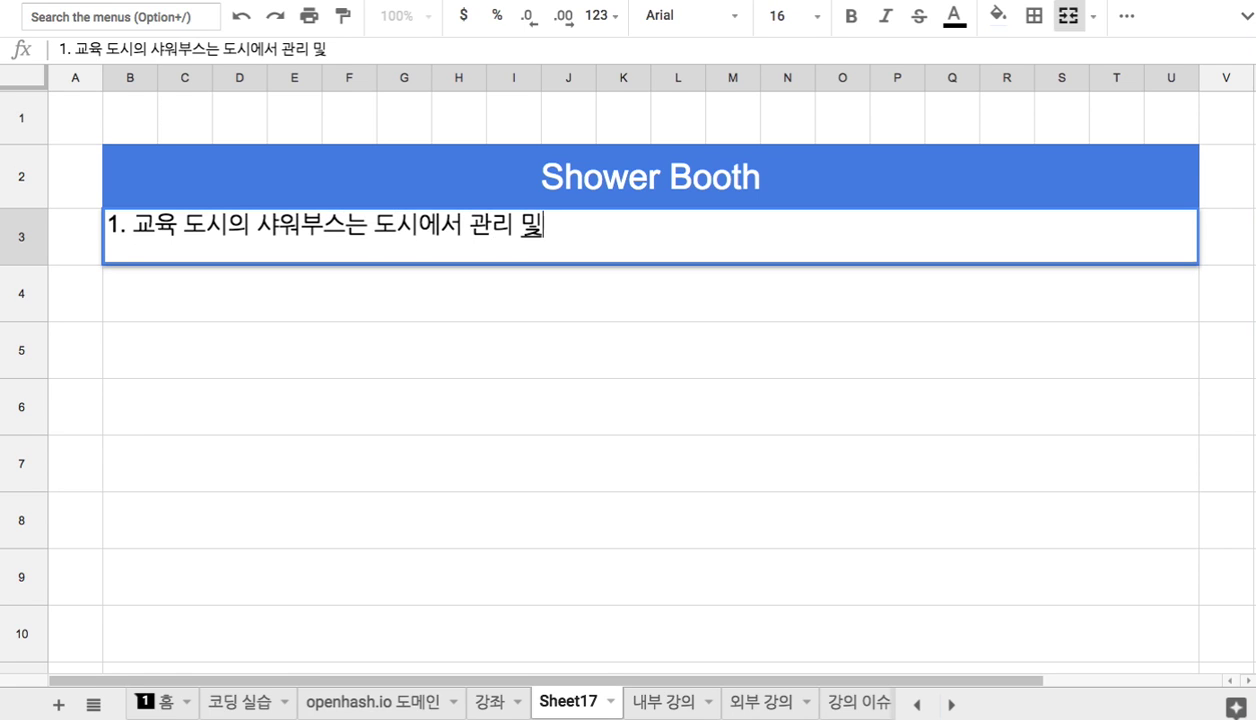
text(모니터링,)
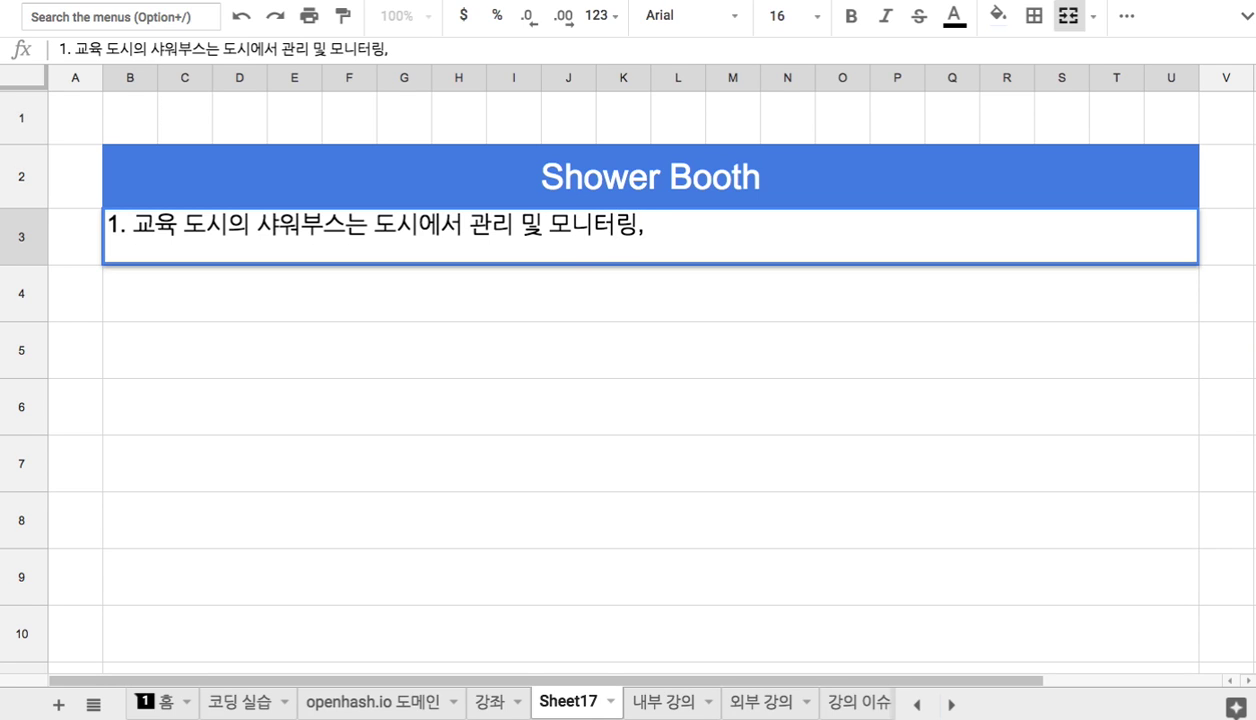
key(BackSpace)
Enter the heading "2. 하드웨어" in row 4
click(405, 303)
text(2.)
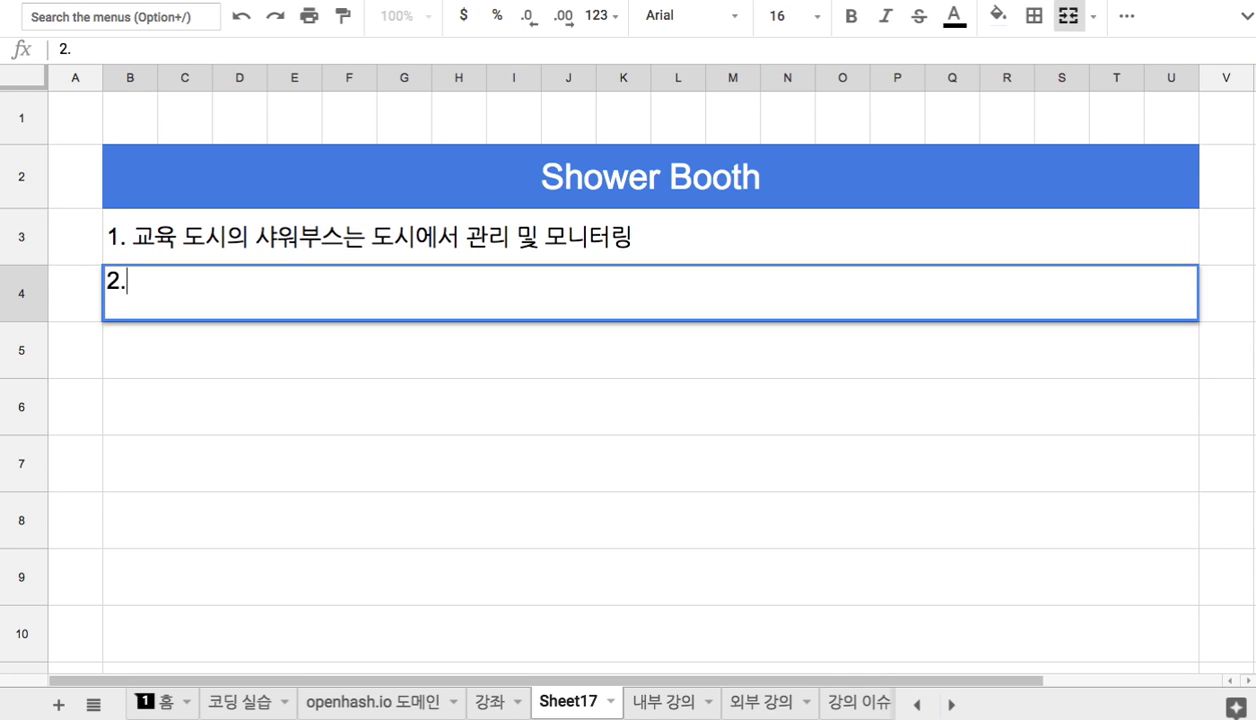
text( 하드웨어)
key(Return)
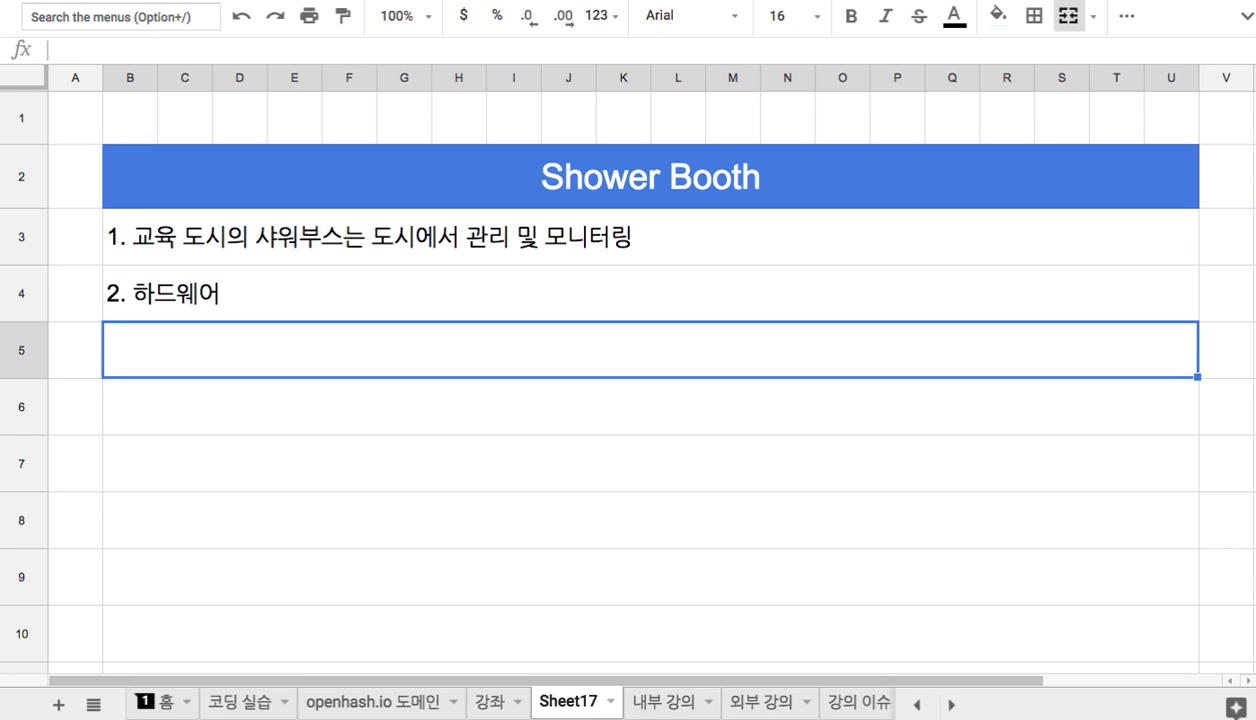
Enter "1) 1인 1실, 1실 1 Rest Room" in row 5 as the first hardware item
text(1))
text( 화)
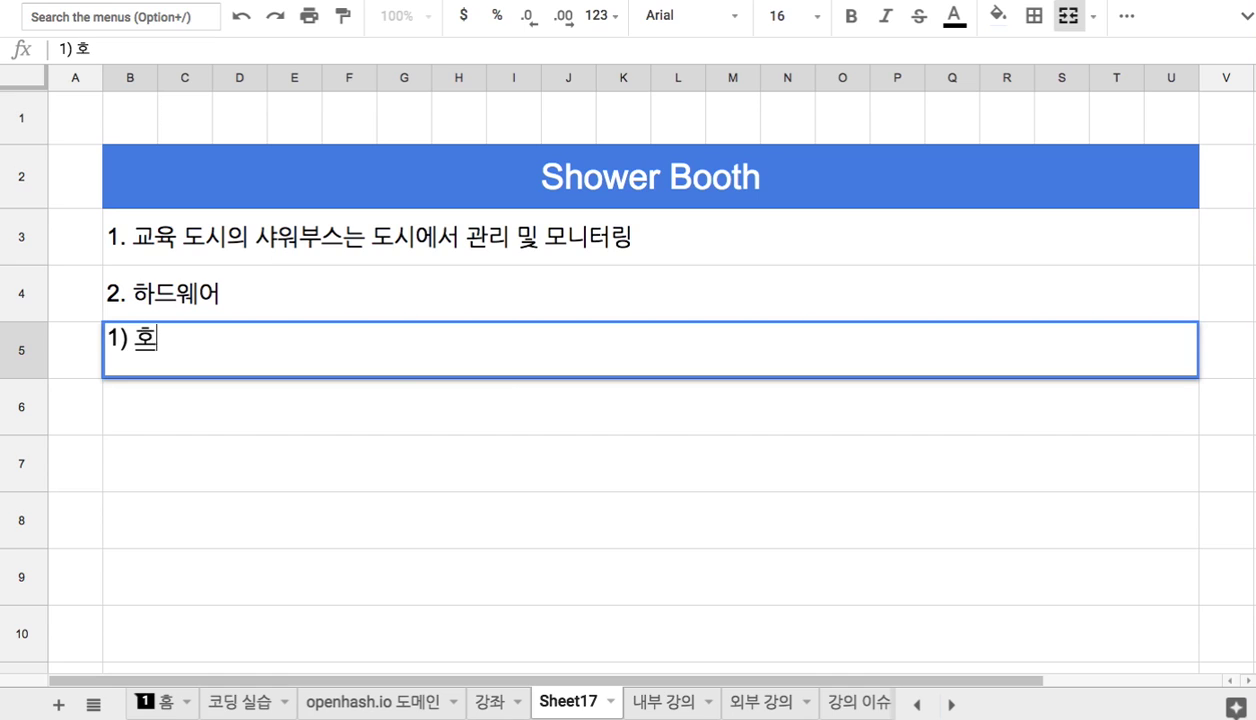
key(BackSpace)
key(BackSpace)
key(BackSpace)
text(1)
text(인 ㅅ)
key(BackSpace)
text(1실)
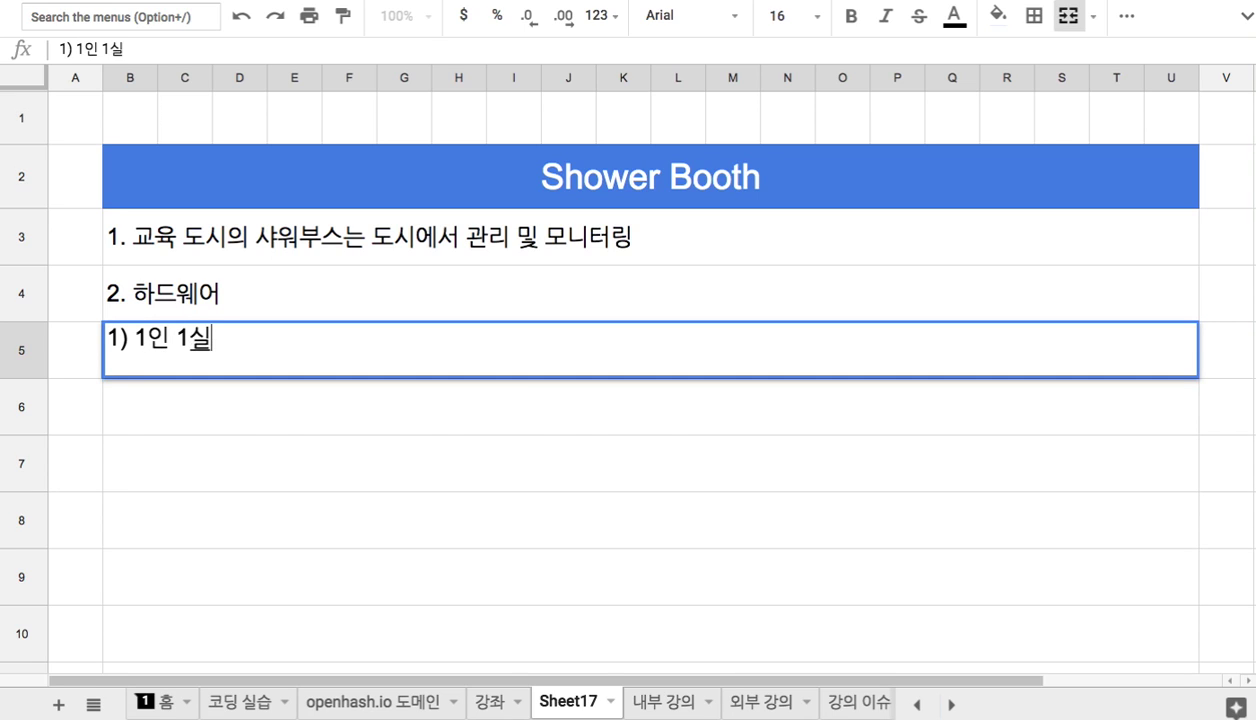
text(, 1실 1)
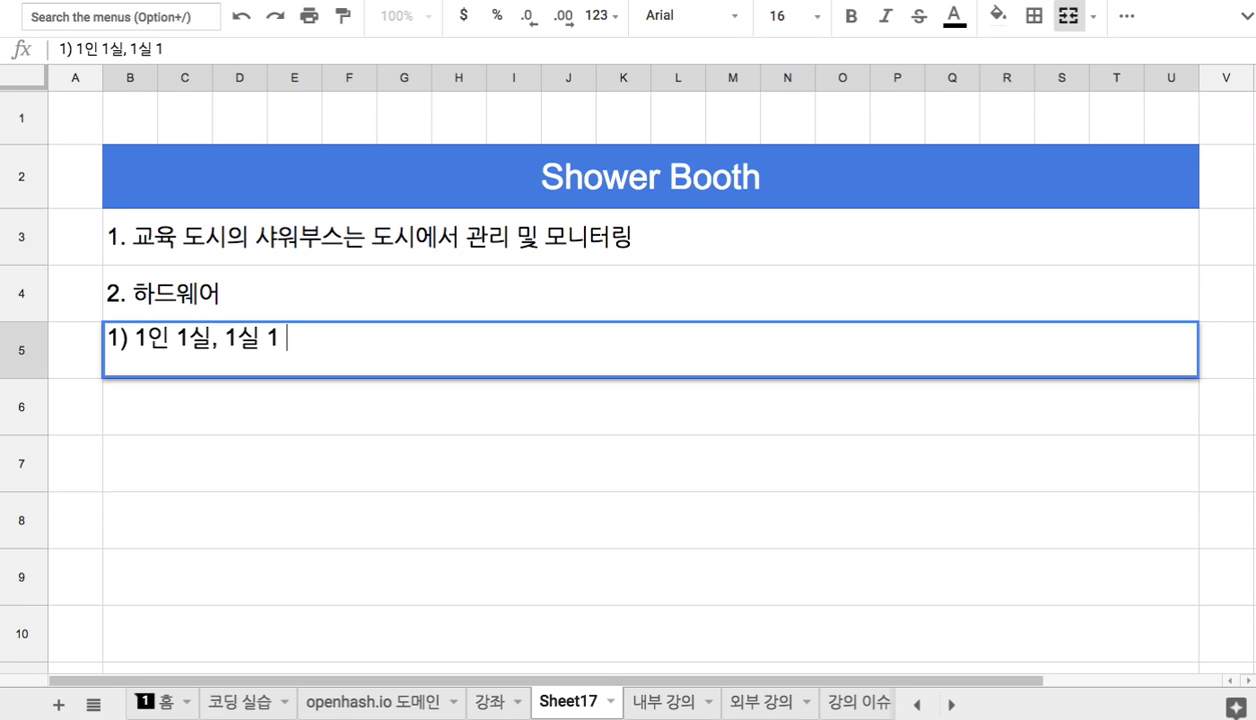
text(Rest Room)
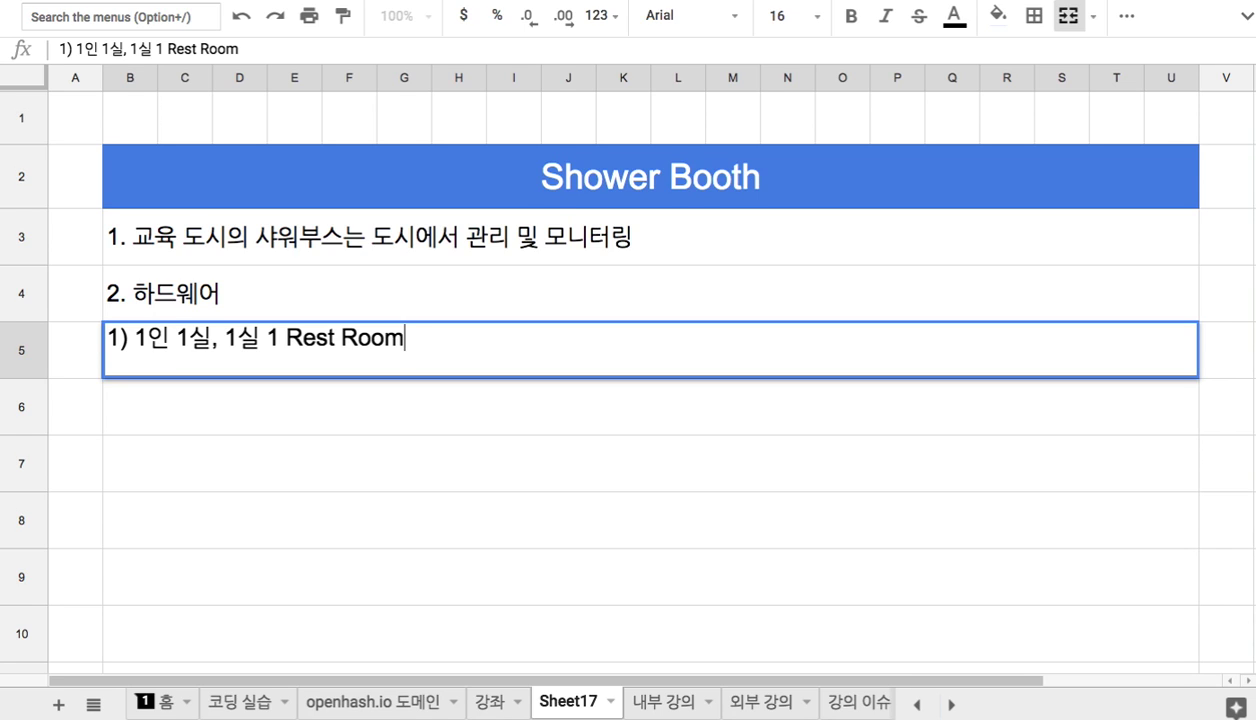
key(Return)
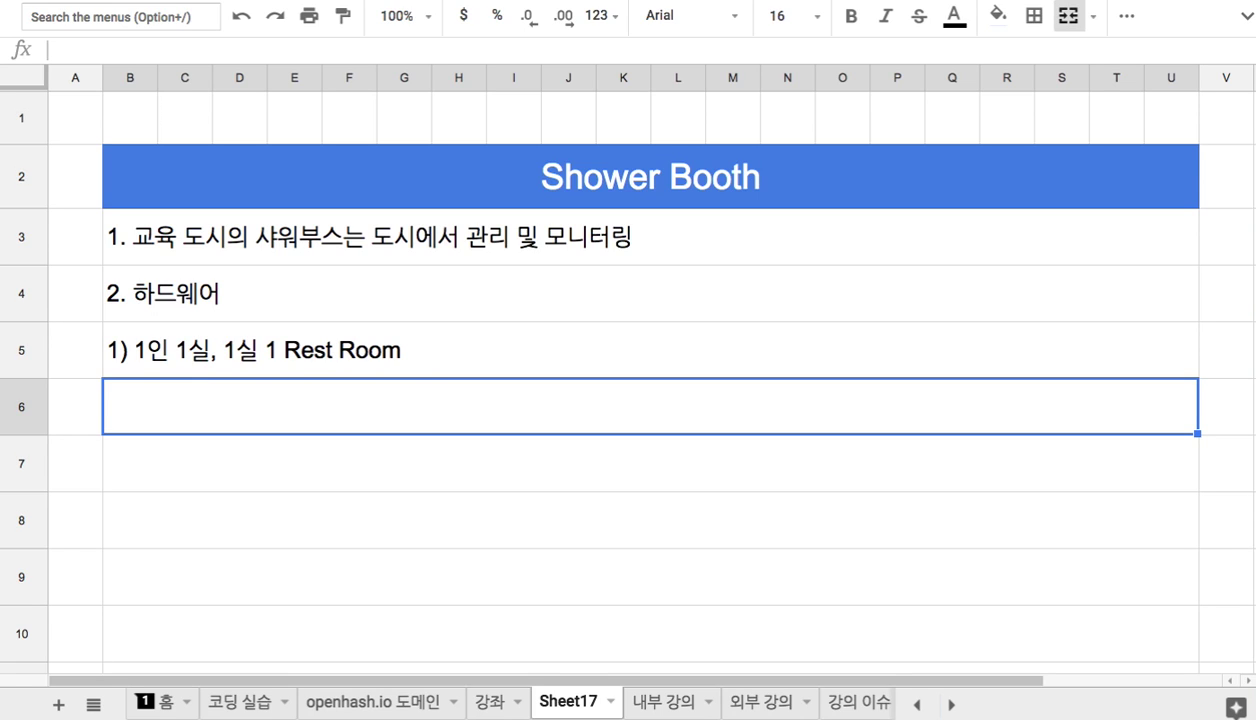
Enter "2) 위생: 음압 설계" in row 6 as the second hardware item and highlight the word 음압
text(2)
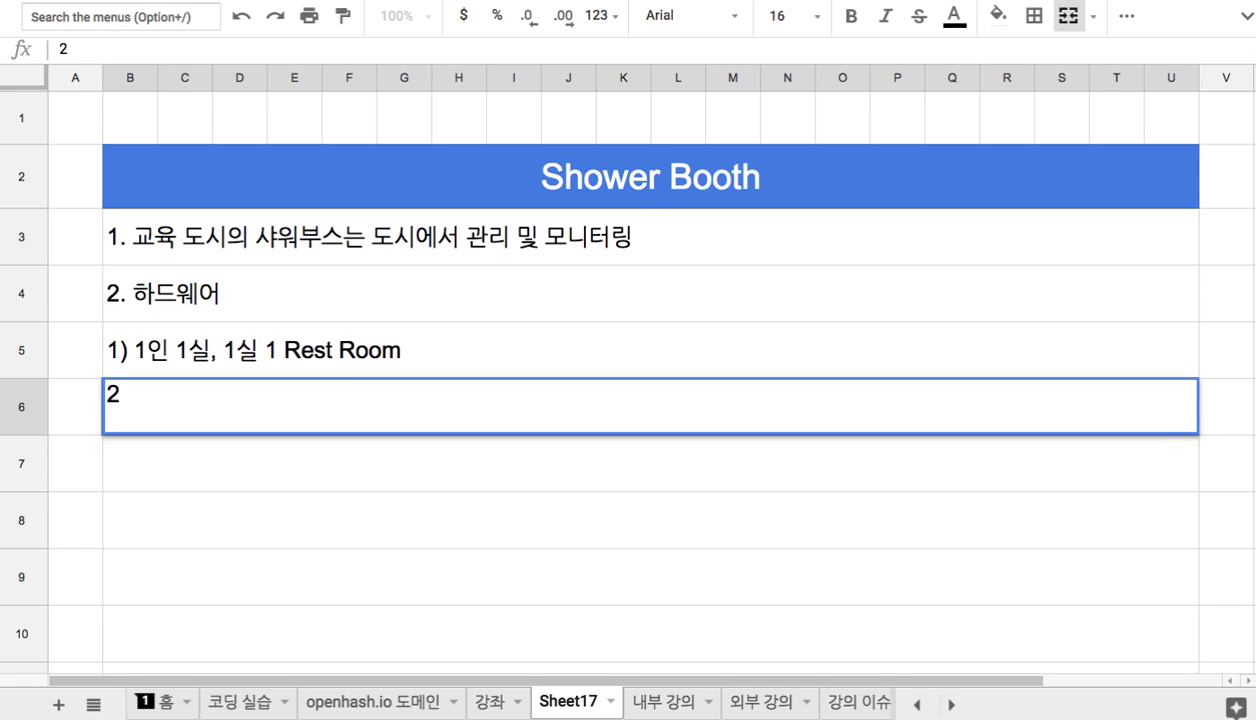
text() 위생: 음압 설계)
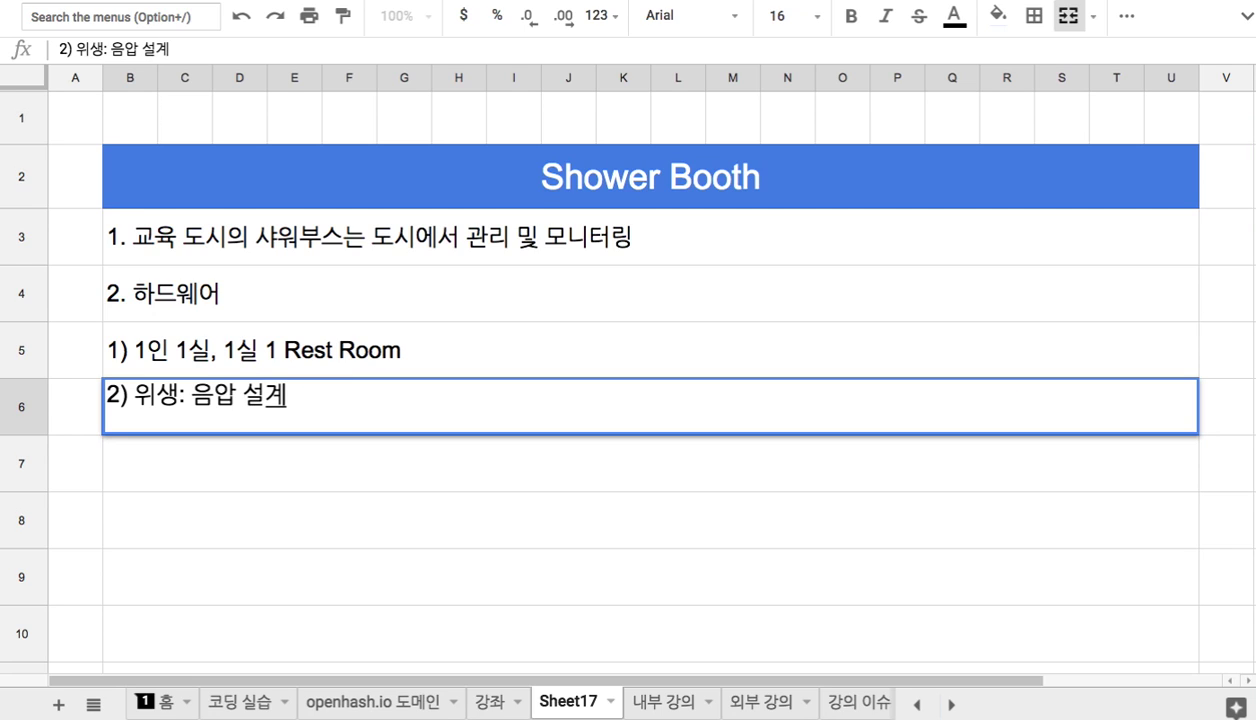
click(234, 390)
drag(190, 393, 243, 427)
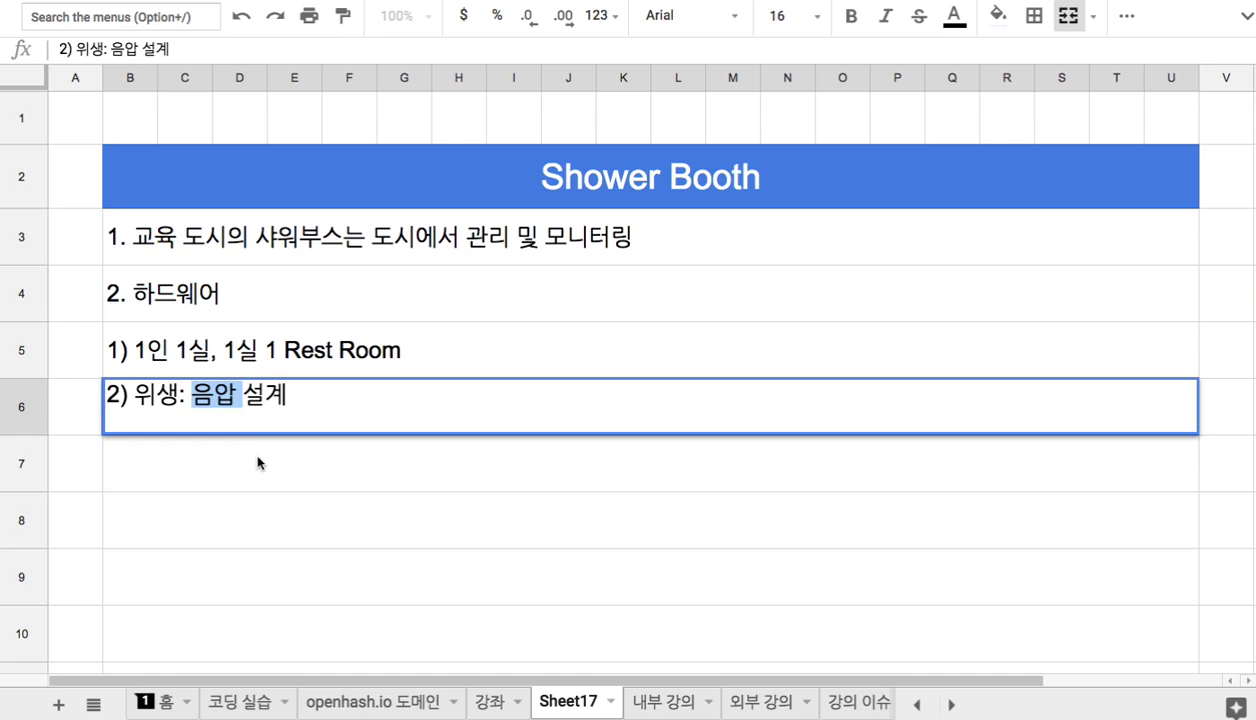
Enter the heading "3. 고려 사항" in row 7
click(257, 463)
text(3.)
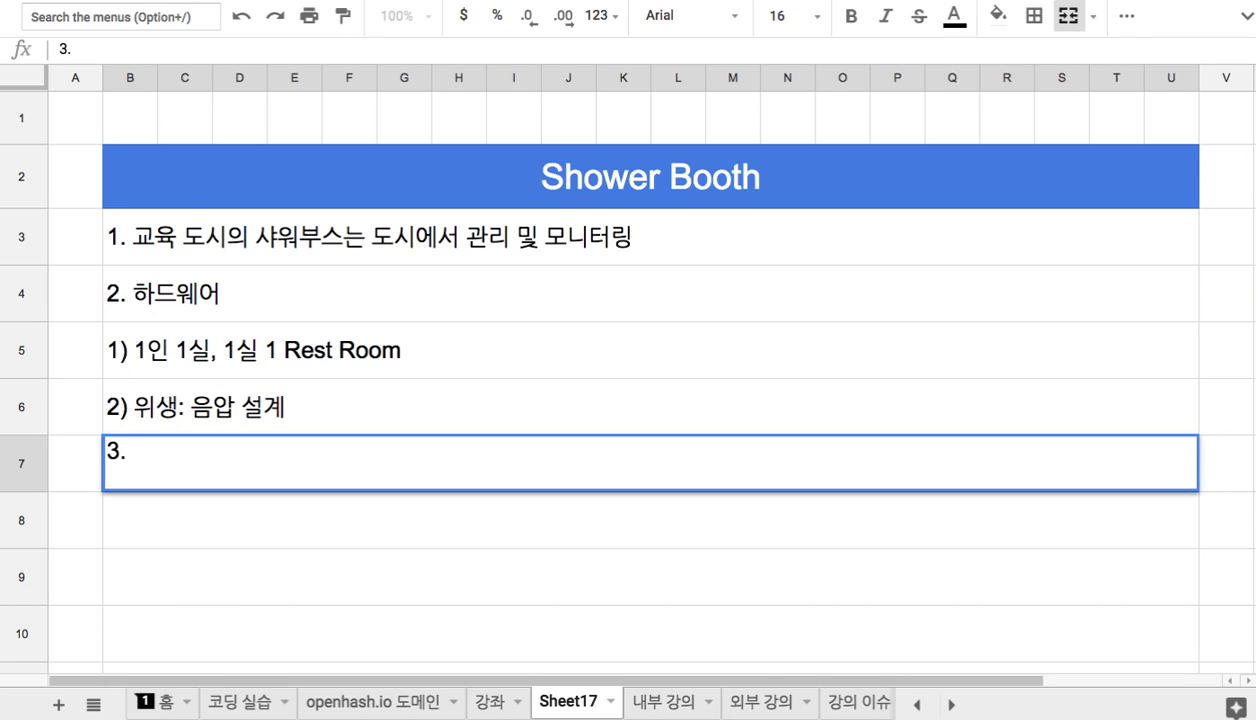
text( 고려)
text( 사항)
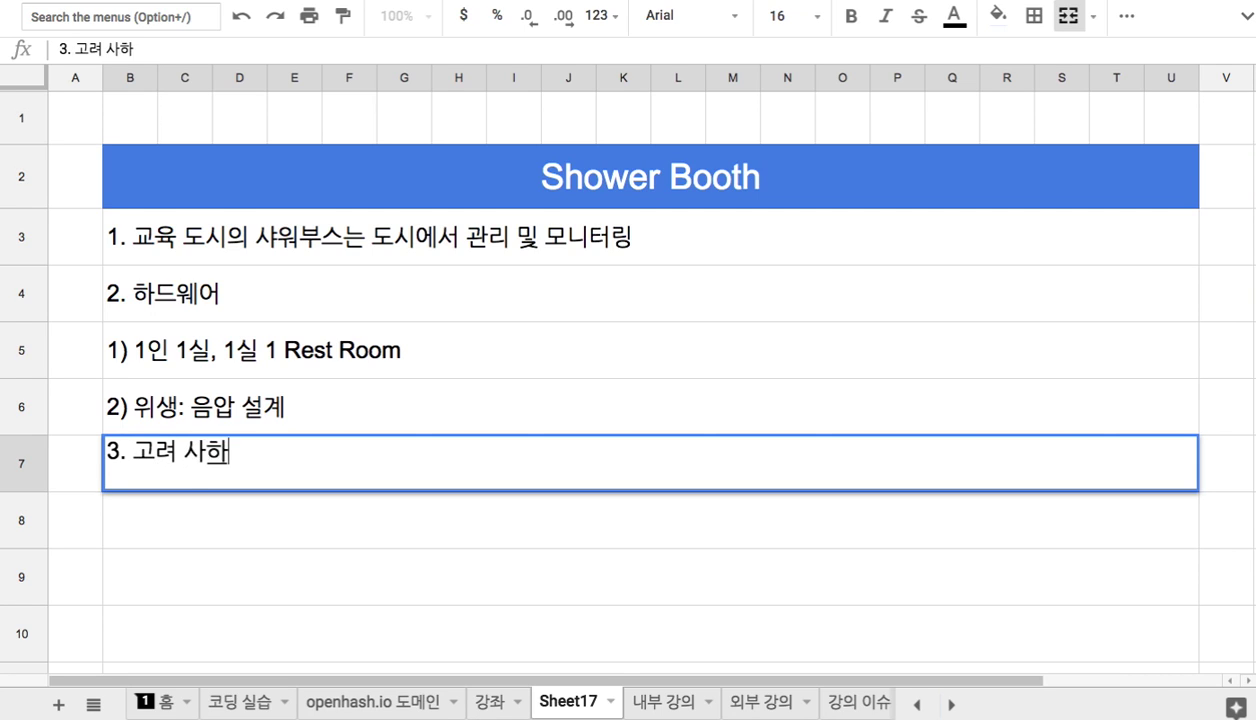
key(Return)
Enter the considerations "1) 크기가 작아야 한다." in row 8 and "2) 제조 단가가 낮아야 한다." in row 9
text(1) )
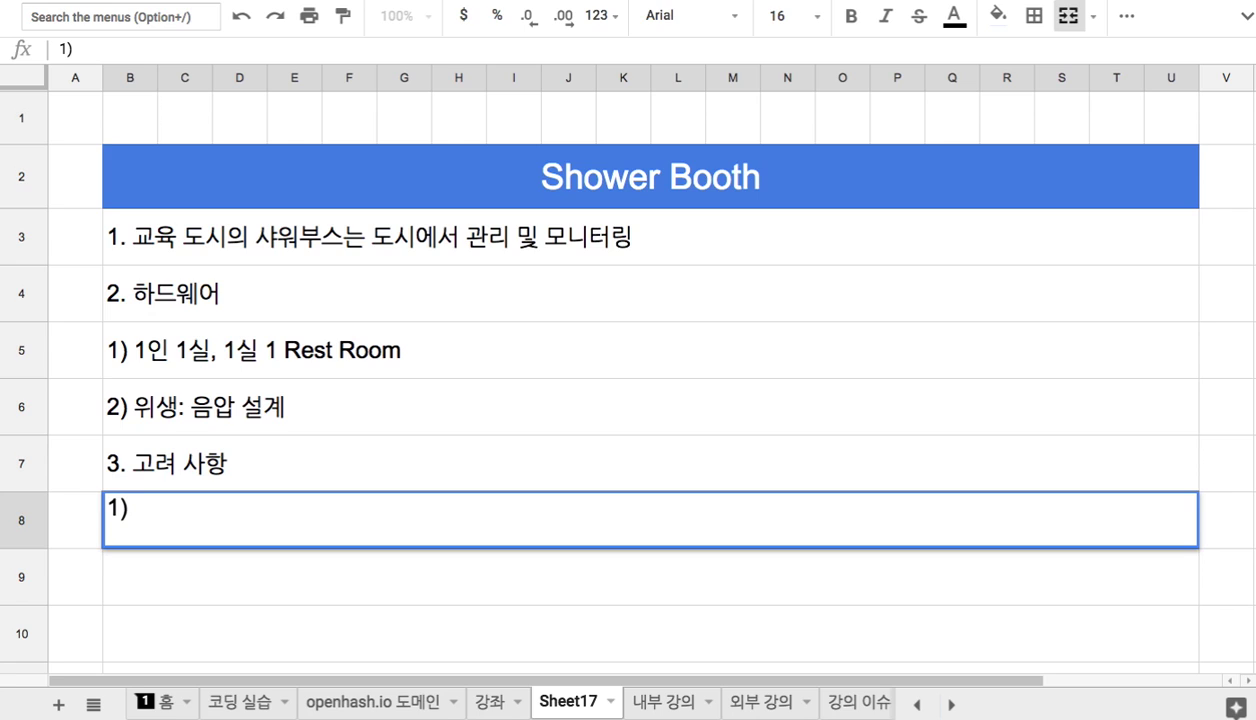
text(큭기가 작아야 한다.)
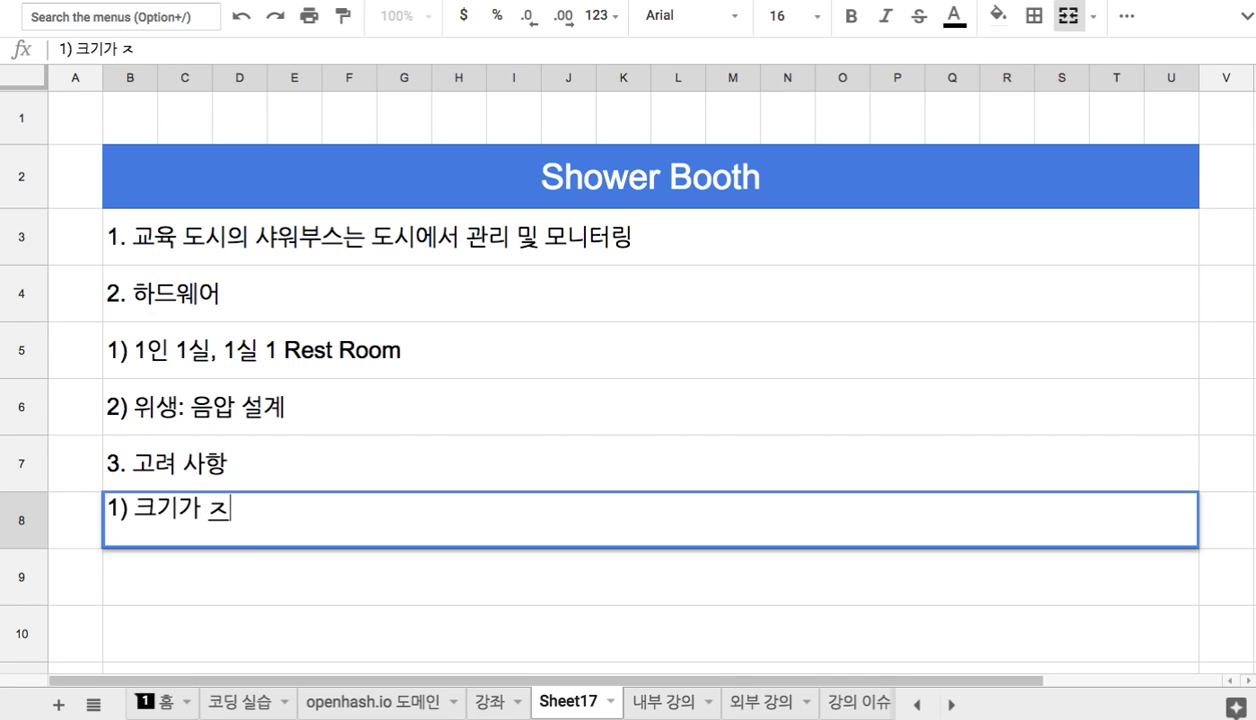
key(Return)
text(2) 젤조)
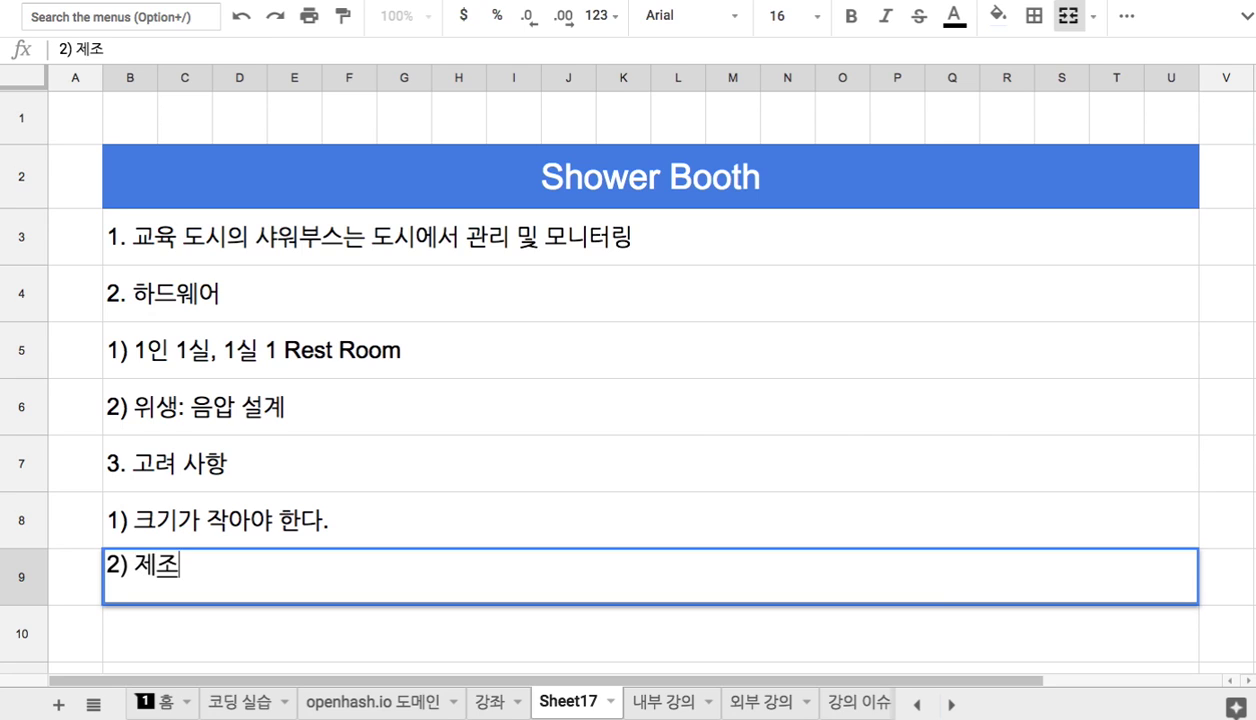
text( 단가가 나아야 한다.)
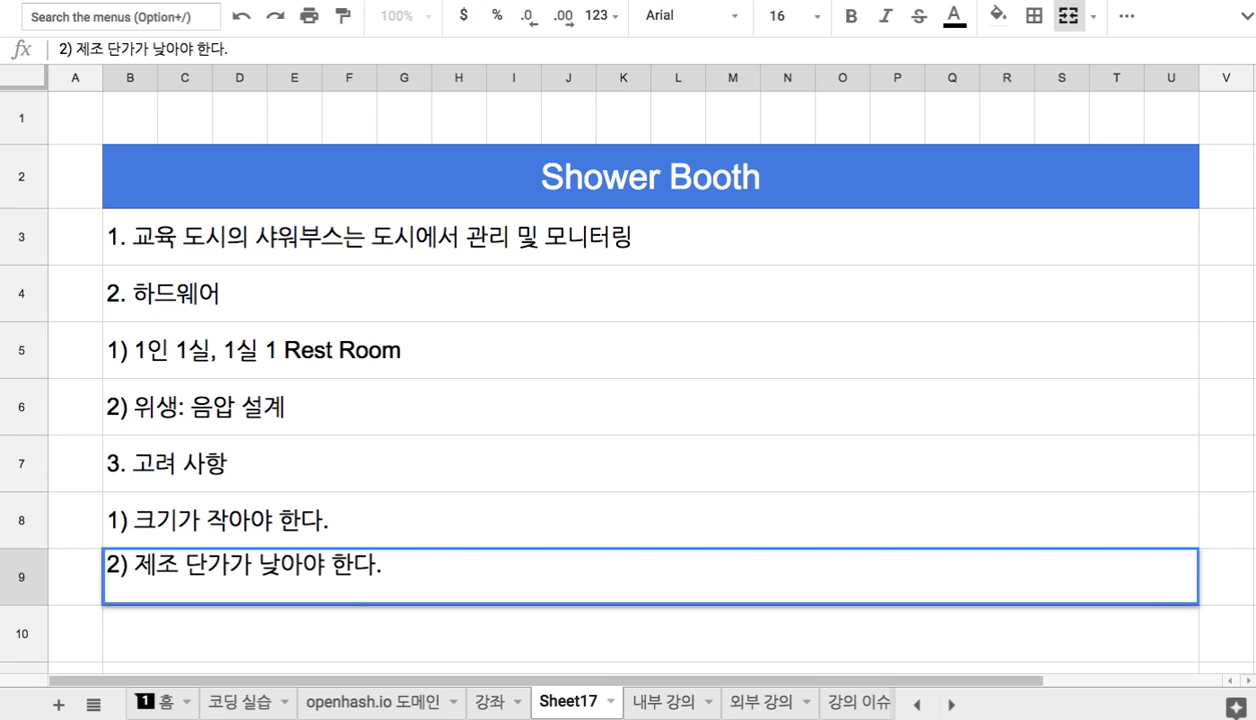
click(310, 451)
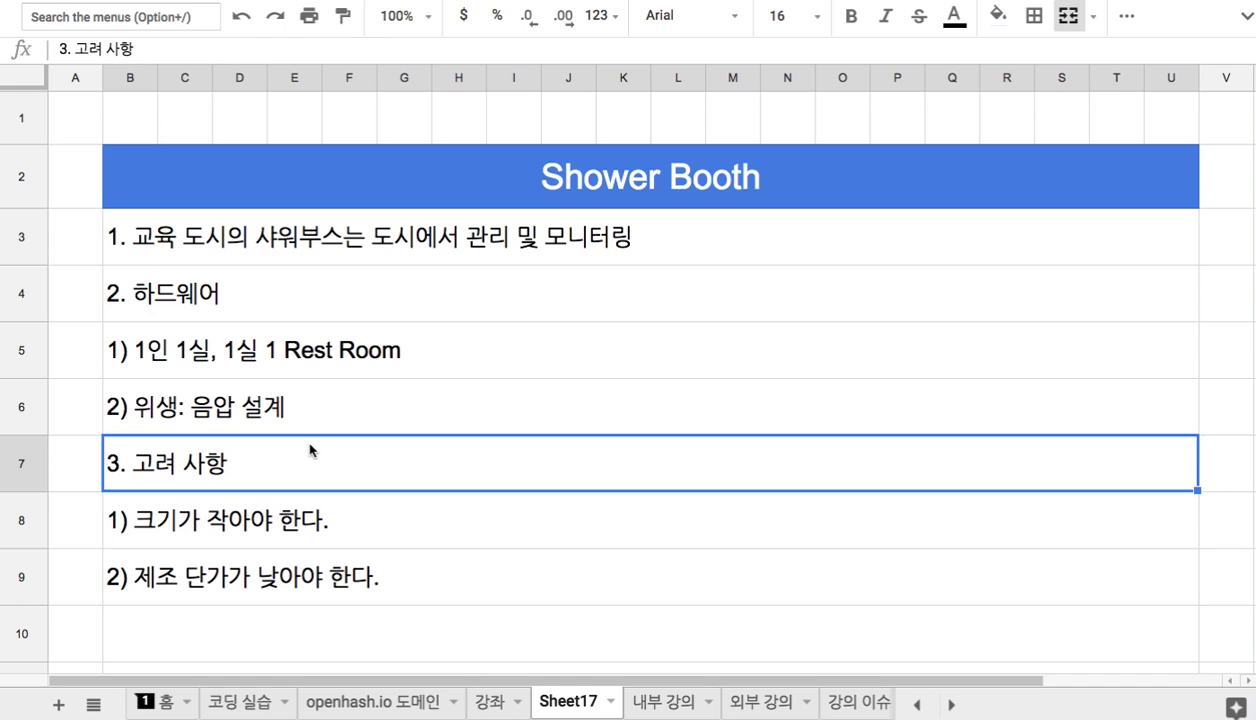
right_click(388, 577)
click(343, 362)
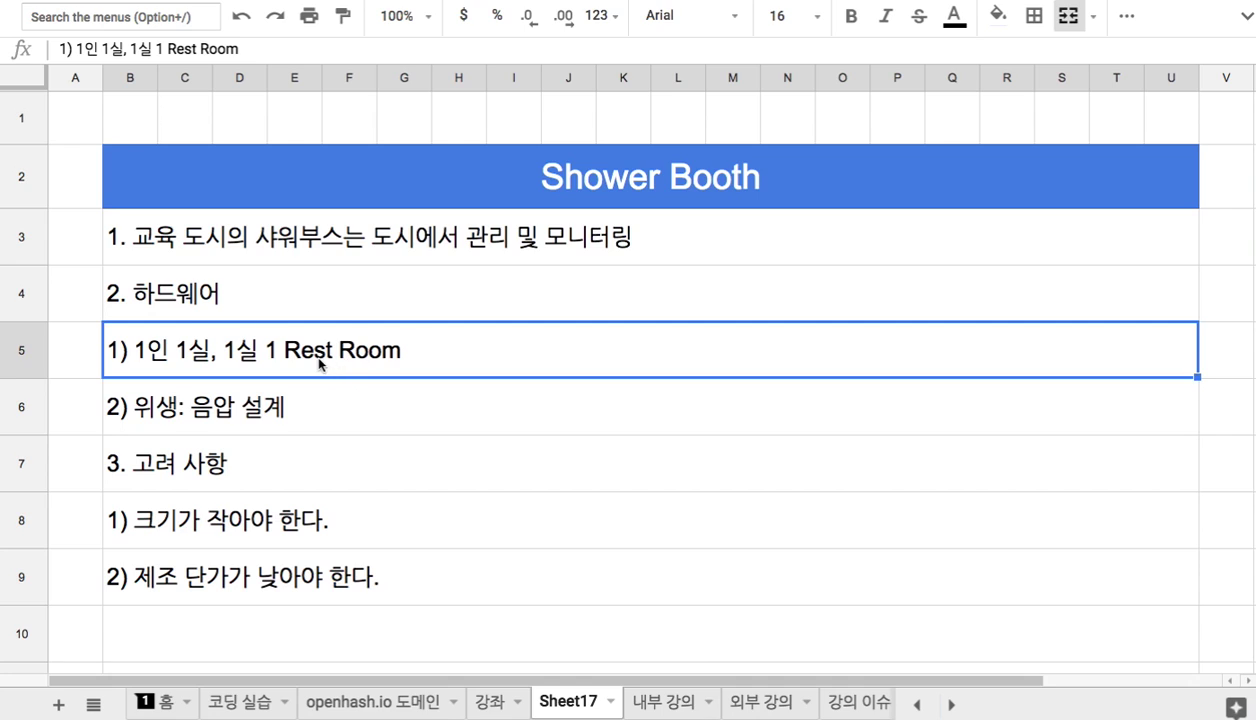
double_click(319, 364)
drag(287, 340, 415, 347)
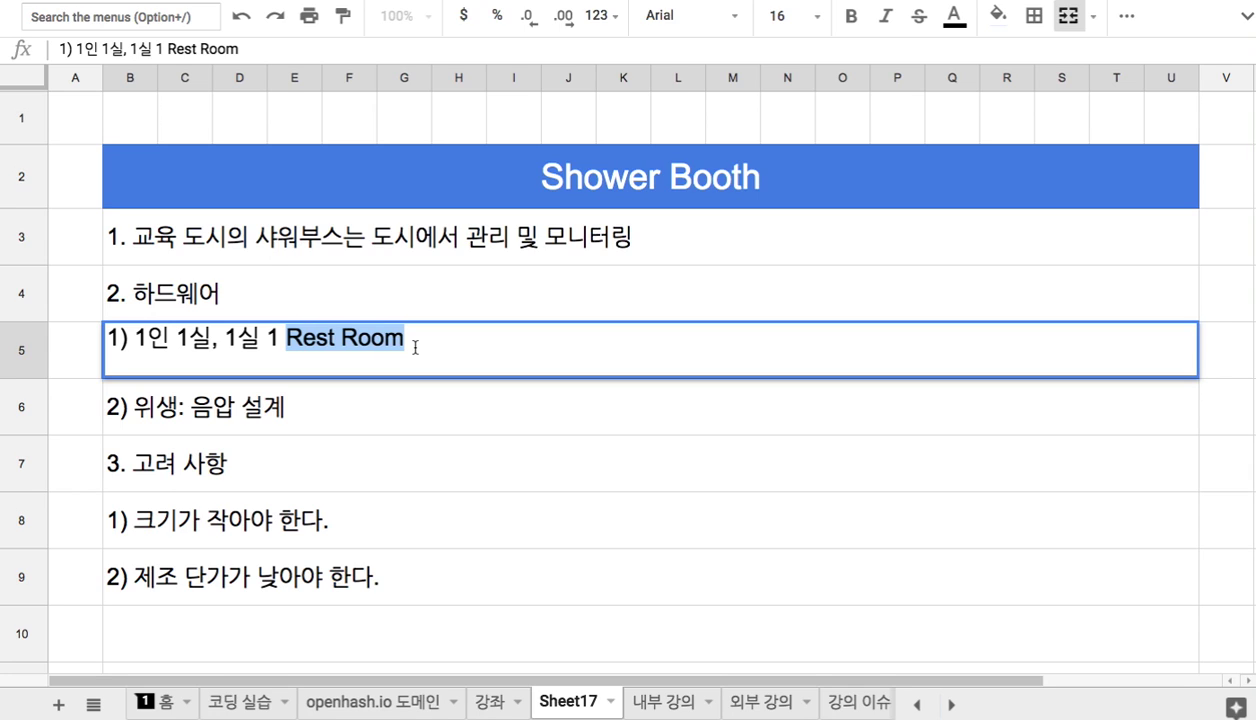
drag(345, 524, 358, 563)
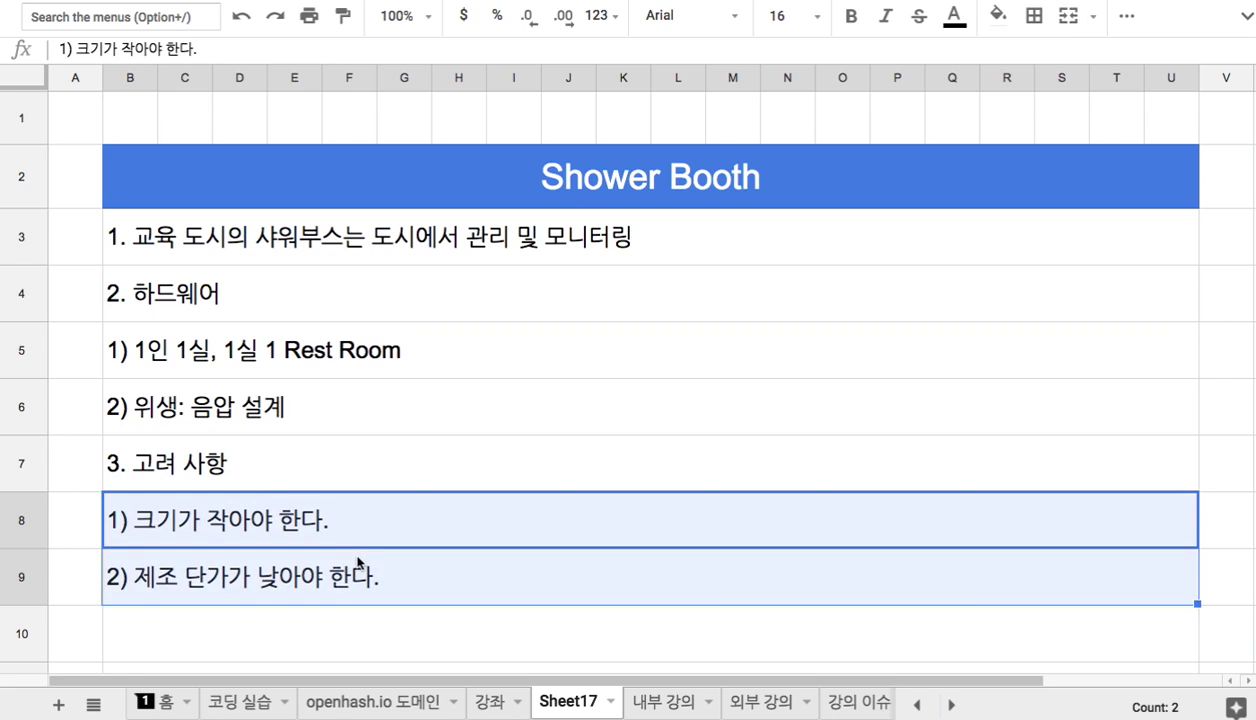
scroll(376, 566, down, 2)
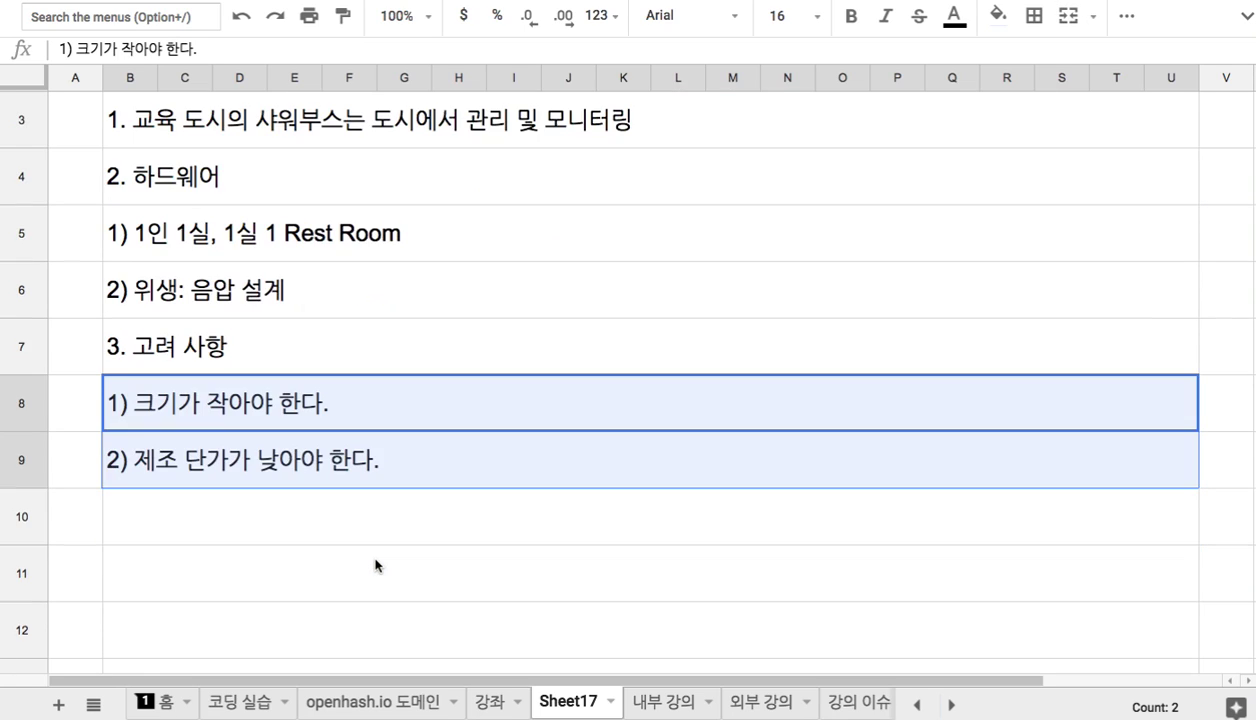
click(277, 512)
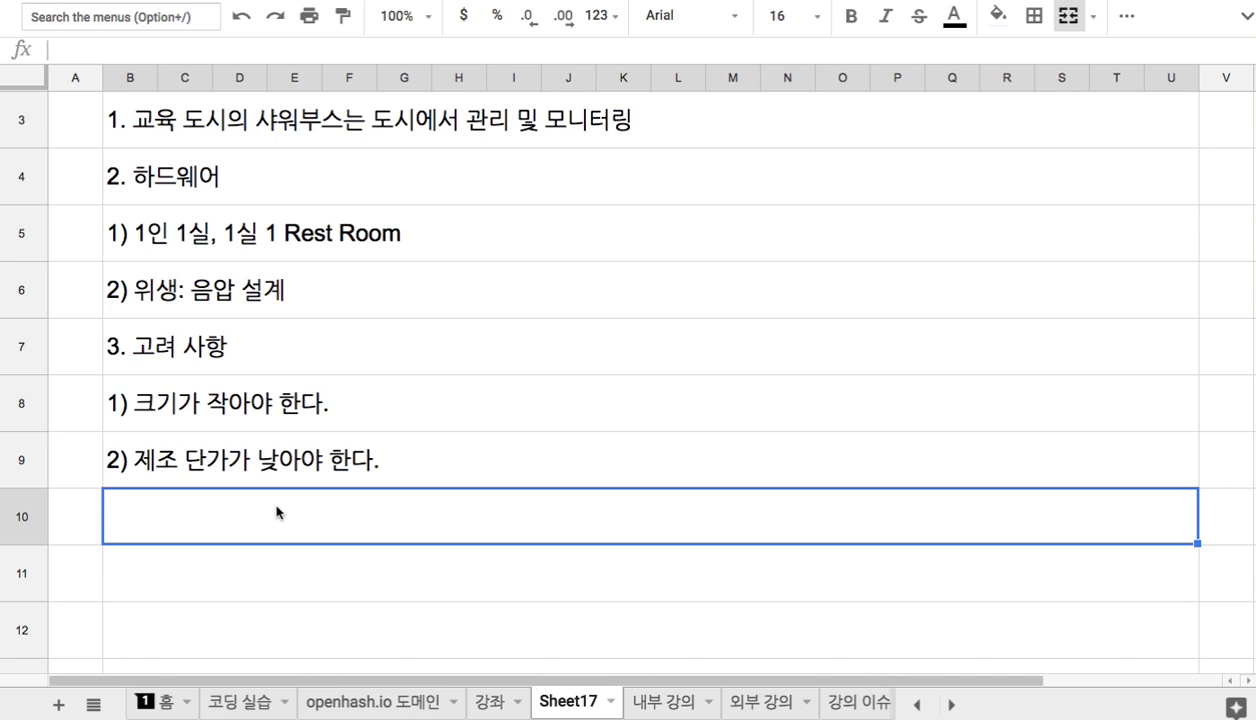
Enter the heading "4. 코딩" in row 10 and its first item "1) 전체 샤워부스의 냉온수 공급 등을 중앙에서 컨트롤" in row 11
text(4. 코딩)
key(Return)
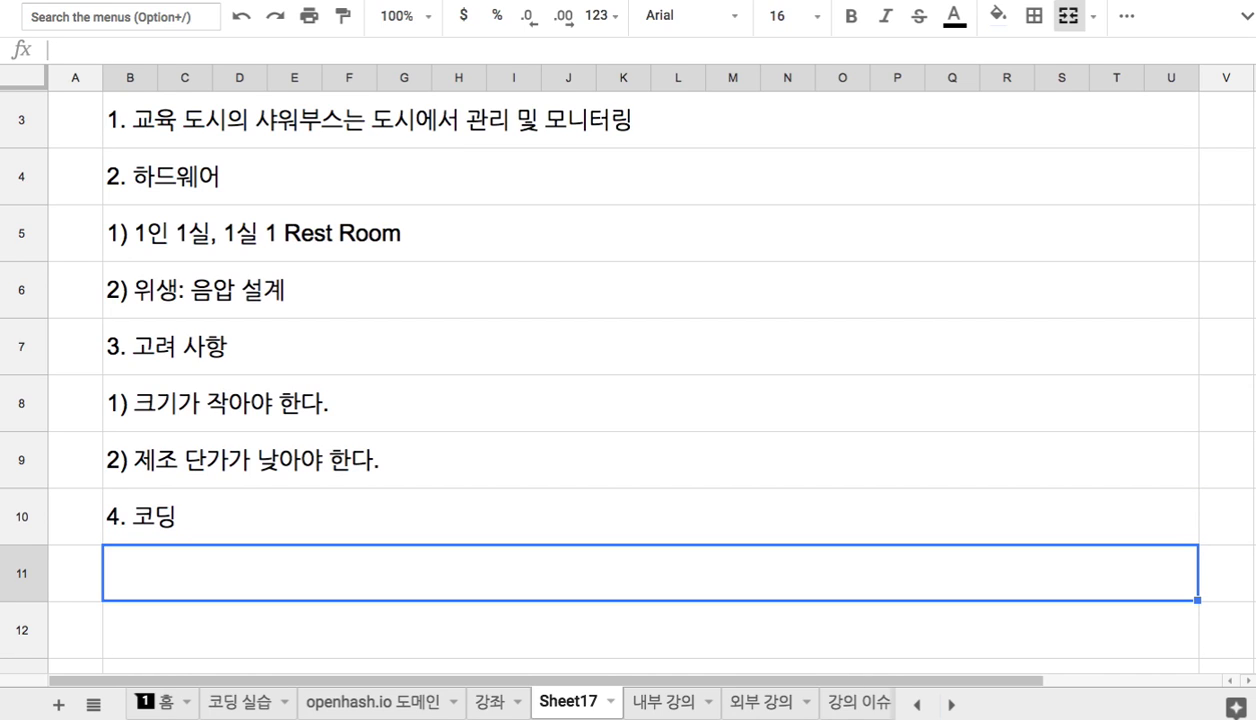
text(1) )
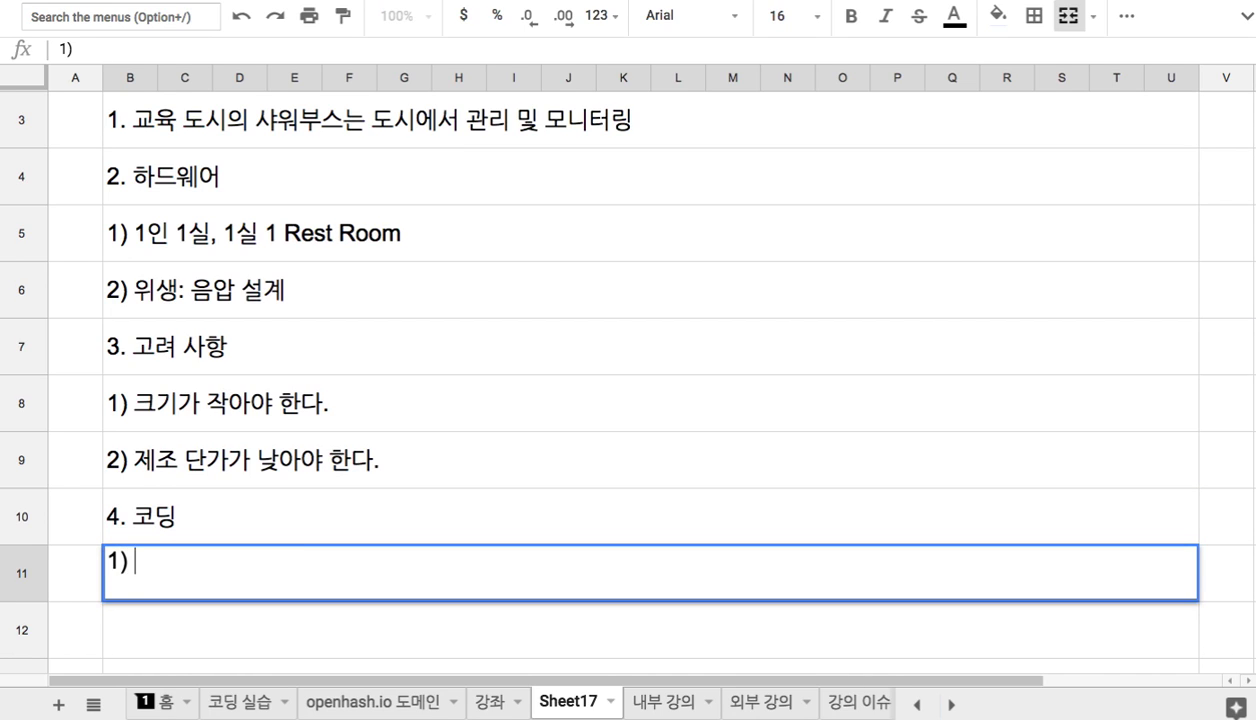
text(전체 ㅅㅑ워부스으)
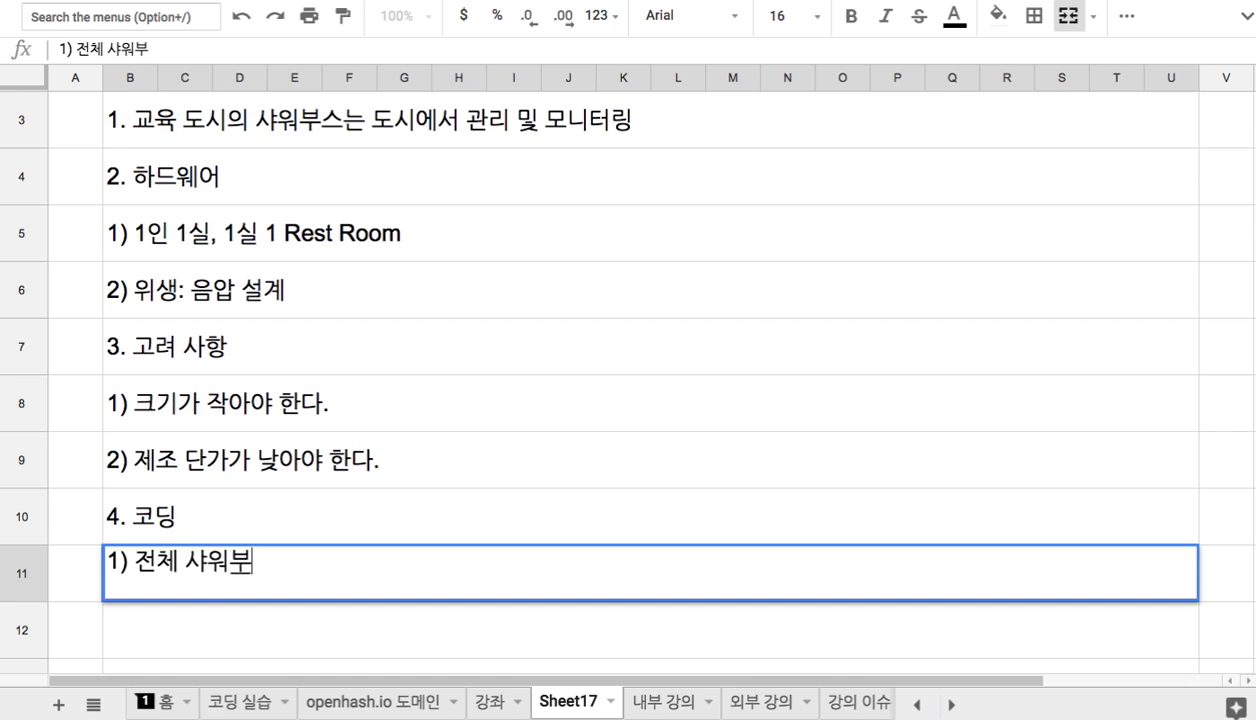
text(ㅣ 냉온수 )
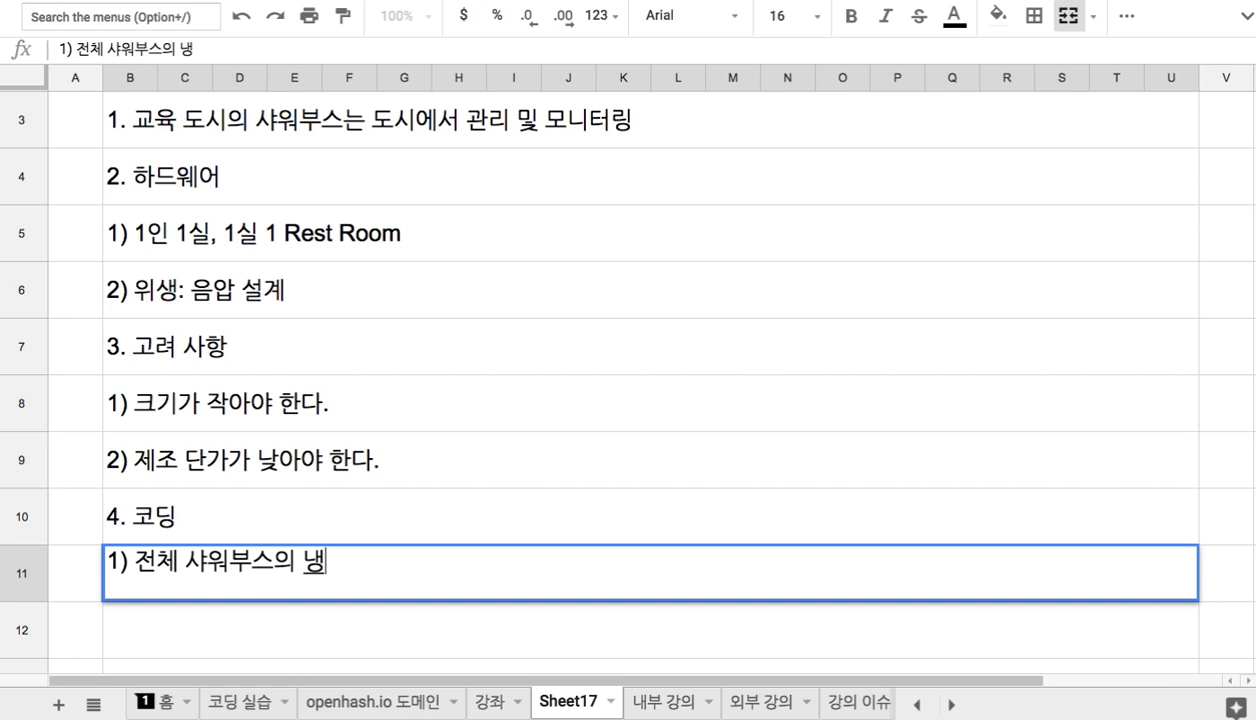
text(공급 등)
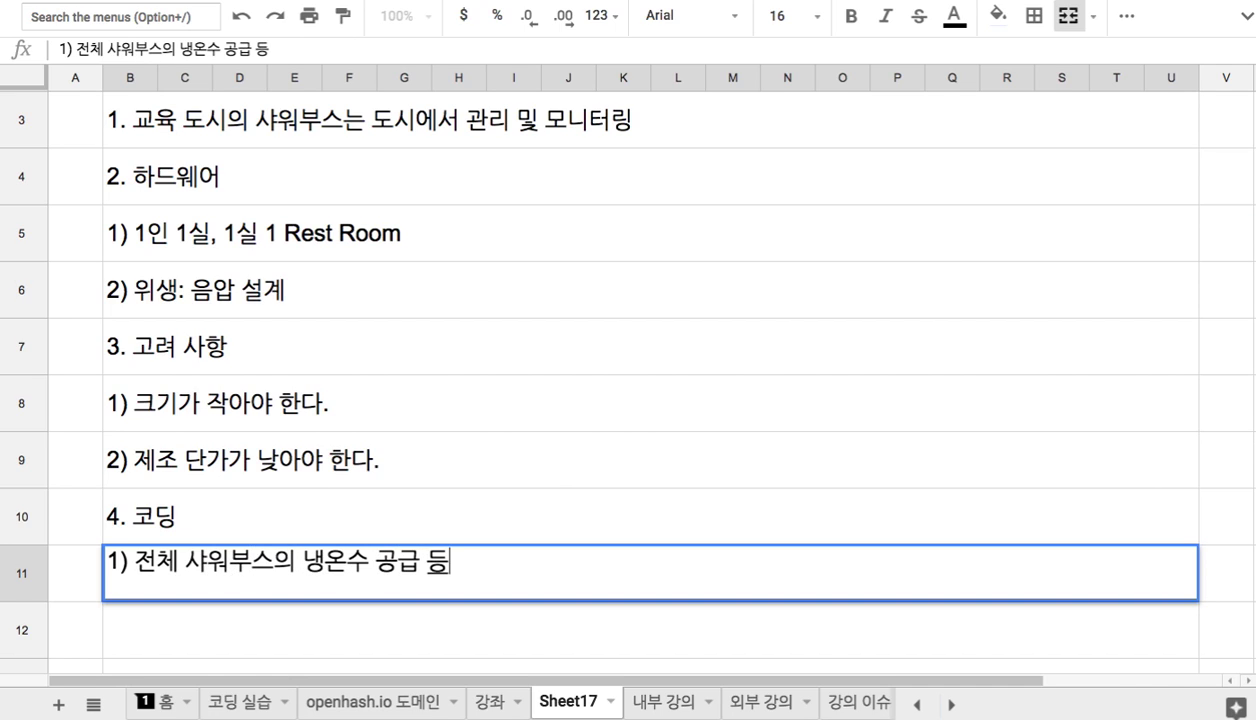
text(을 중앙)
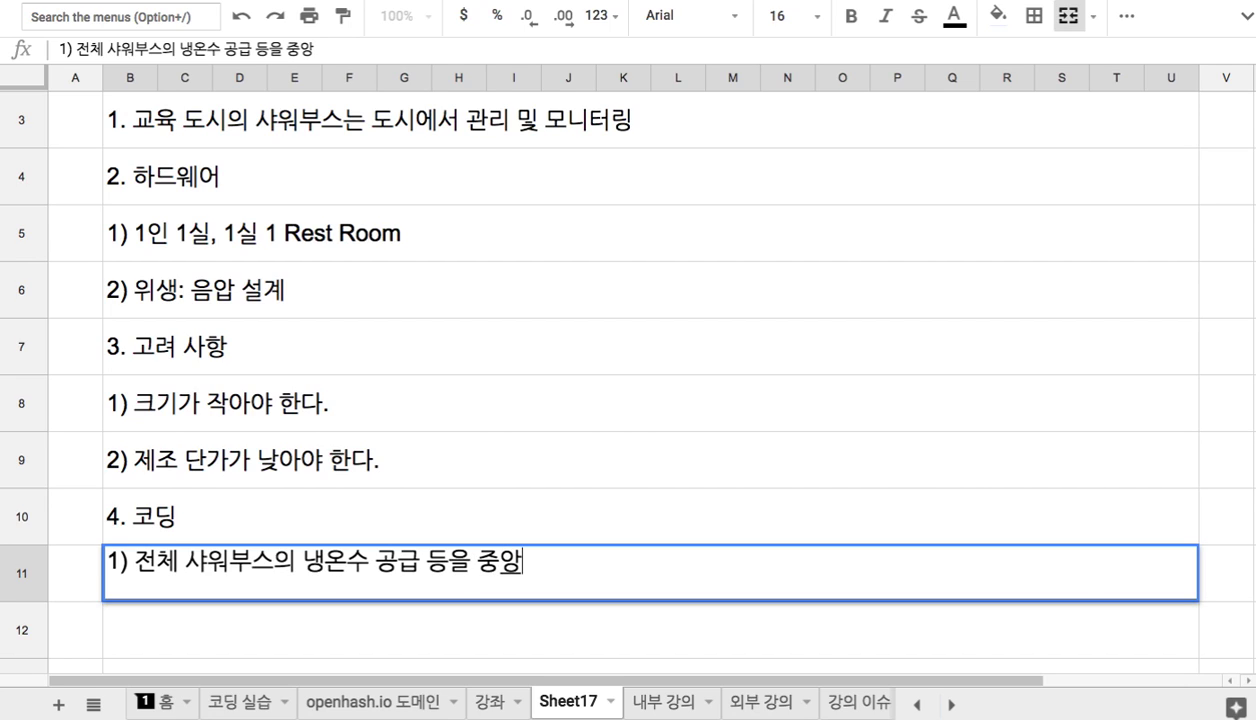
text(에서 컨트롤)
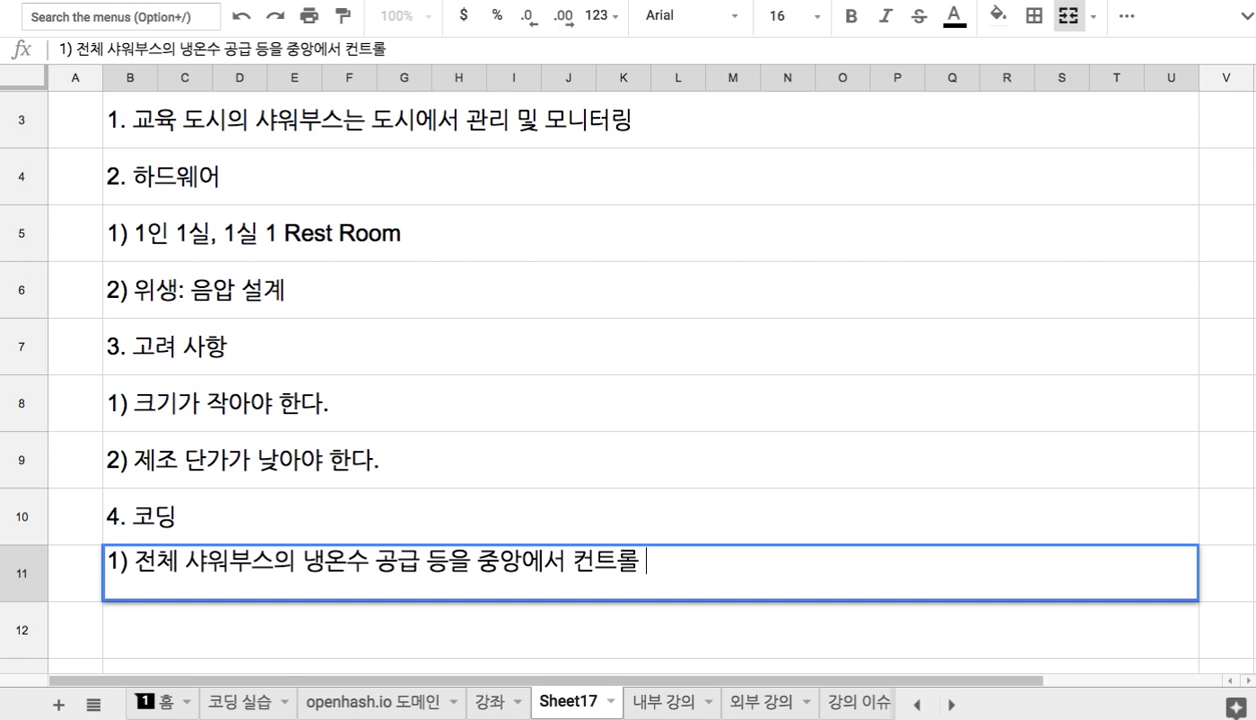
Enter "2) AI 모듈: 냉온수 공급의 최적화" in row 12 as the second coding item
click(310, 612)
text(2)
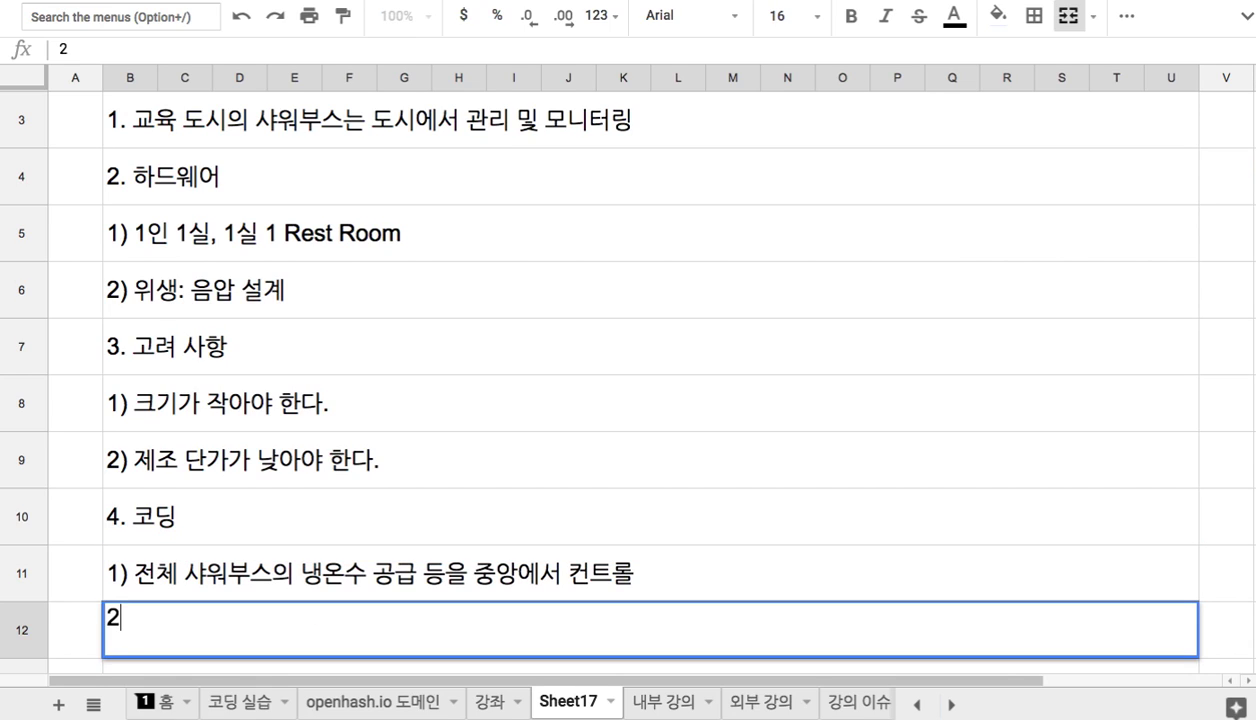
text() Al 모듀ㅜㄹ)
key(BackSpace)
key(BackSpace)
key(BackSpace)
text(ㅠㅜ)
key(BackSpace)
key(BackSpace)
key(BackSpace)
text(ㄷㅠㄹ:)
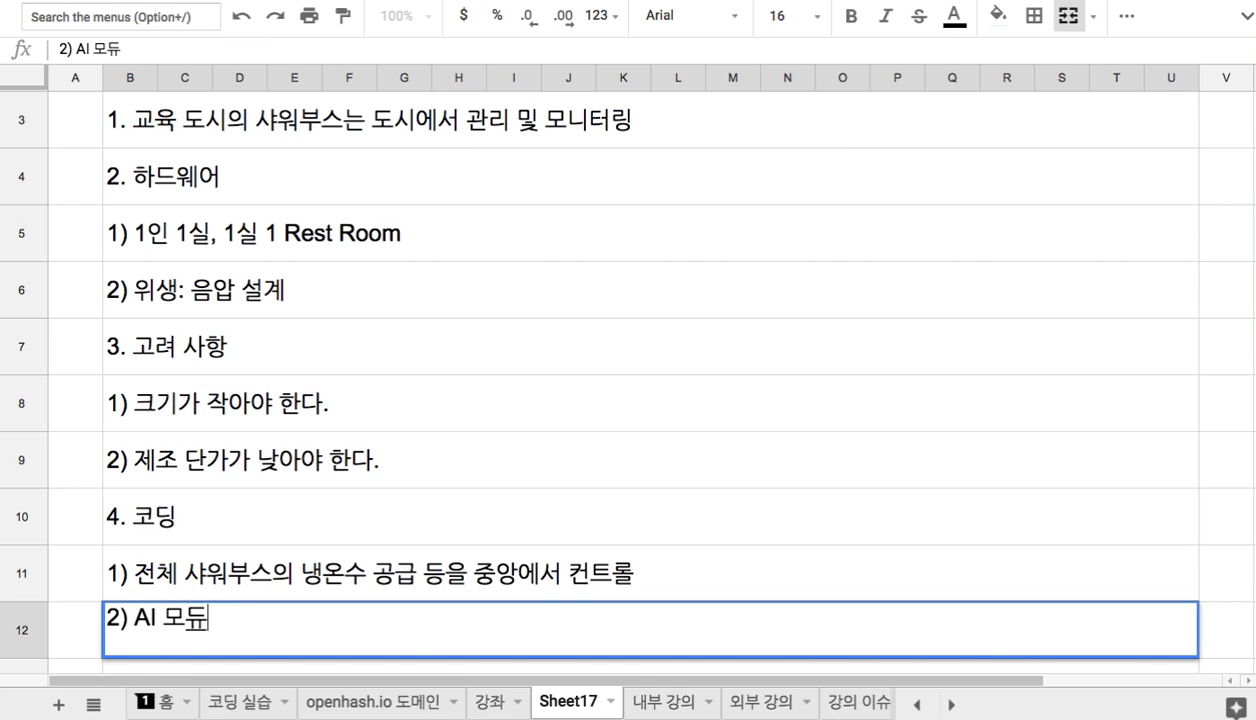
text( 냉온수 )
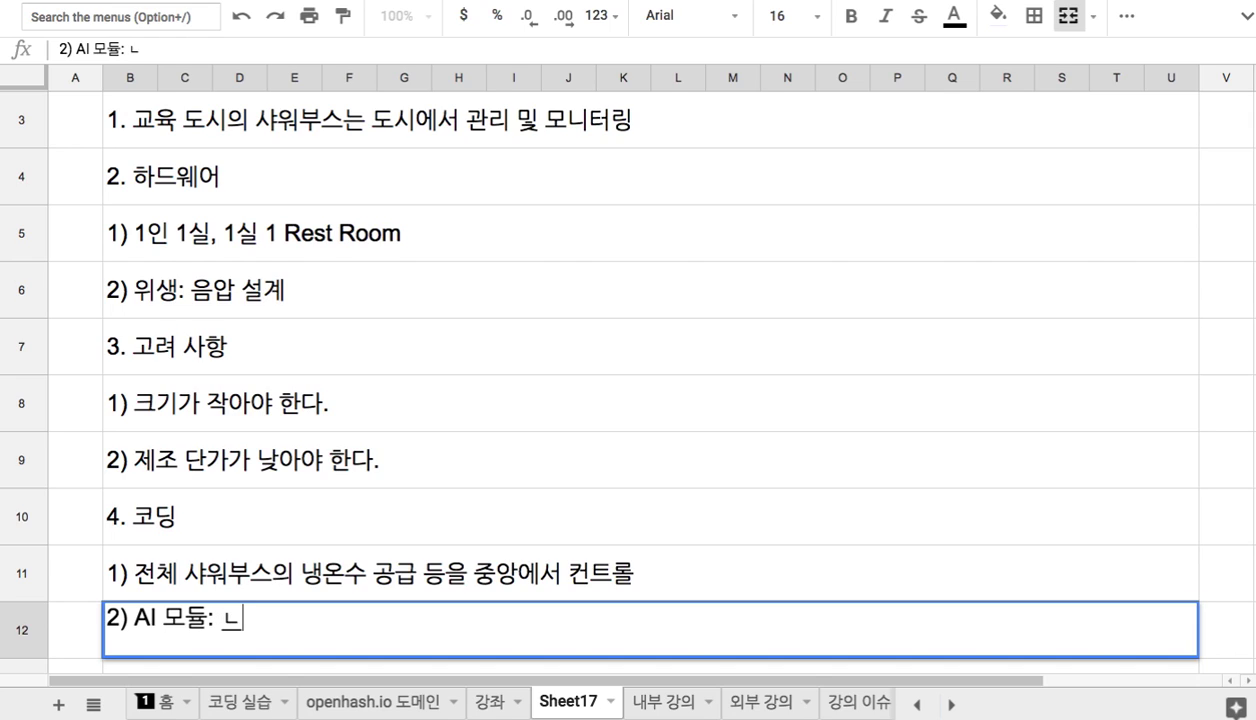
text(공급의 쵲)
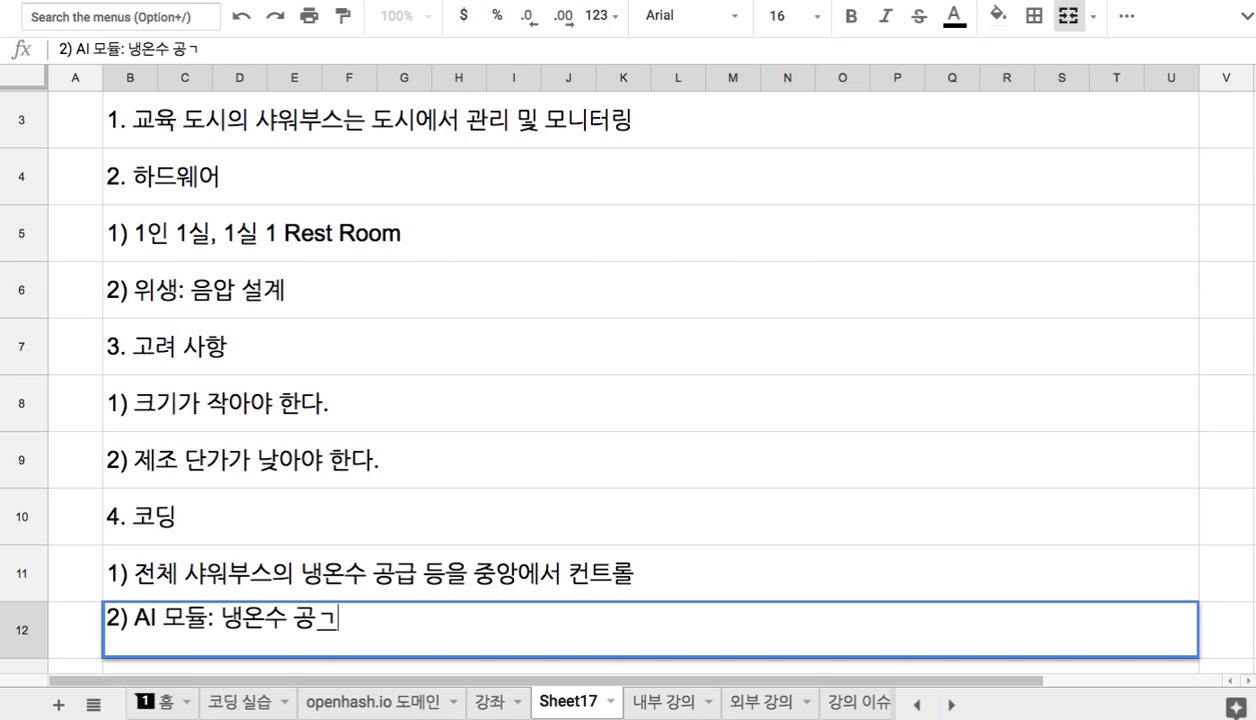
text(적화)
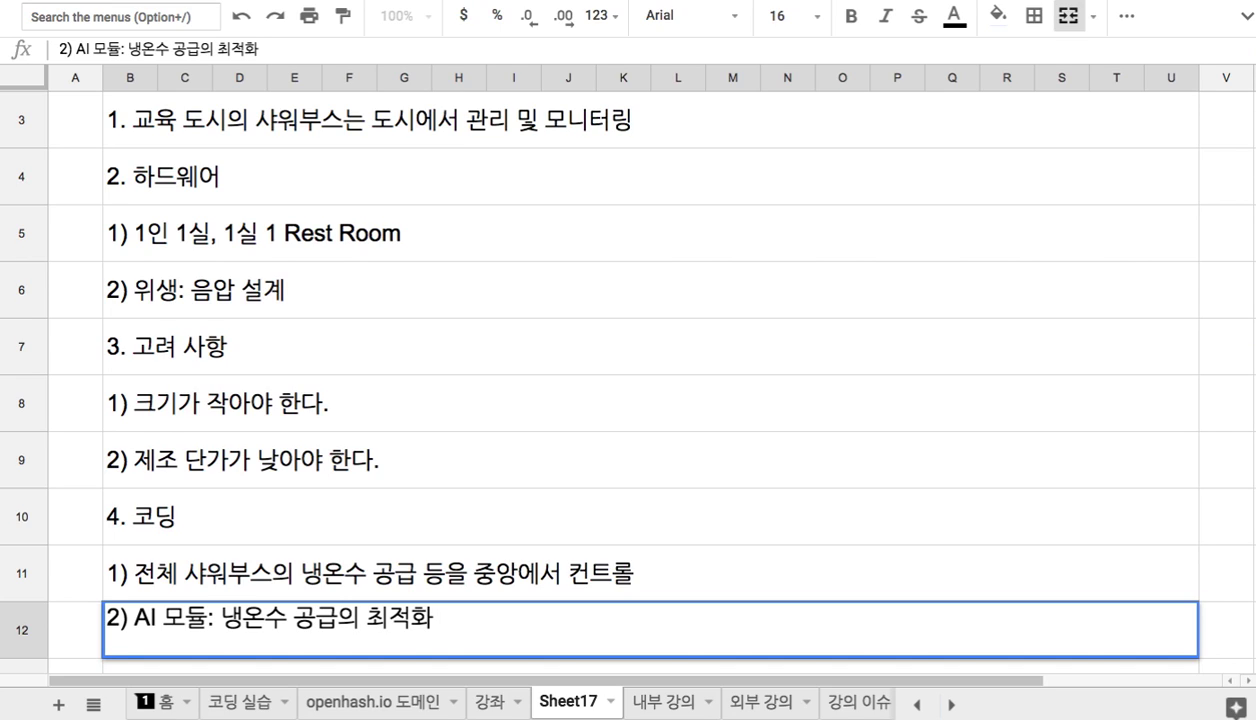
click(320, 590)
Enter the heading "5. 도시의 공용 샤워 시설 - 헬스, 운동, 등반...." in row 13
scroll(388, 349, up, 2)
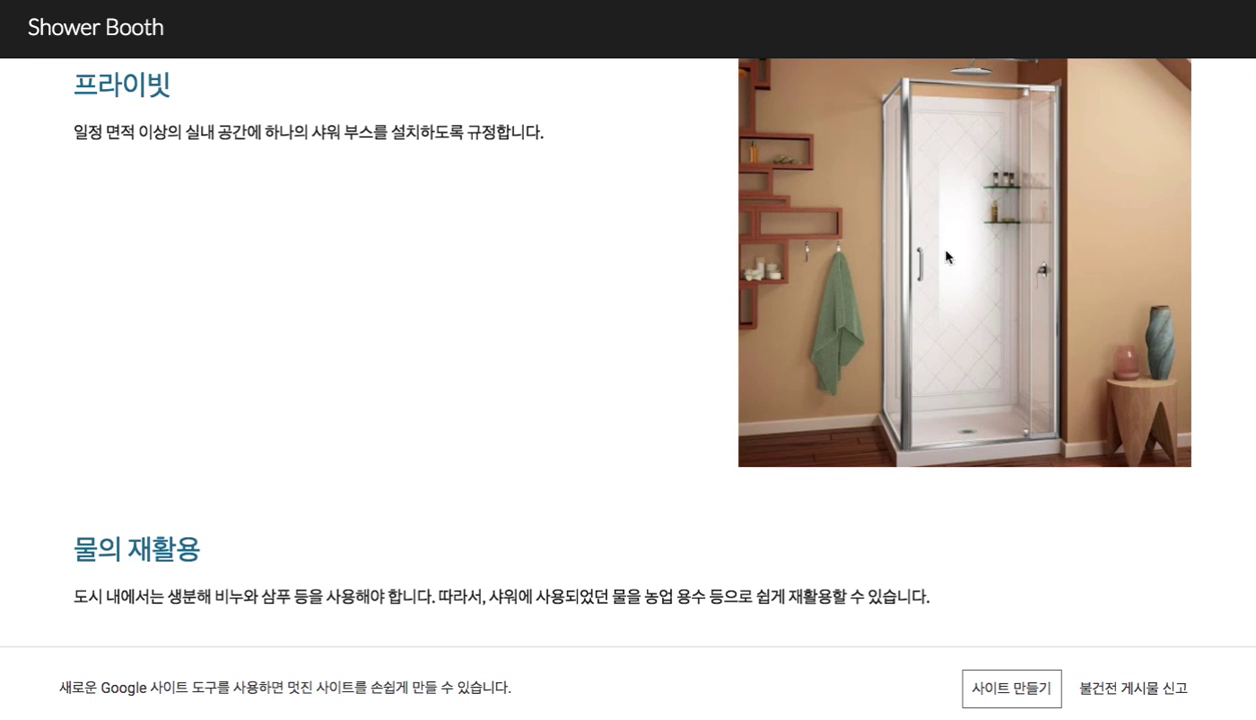
scroll(935, 250, up, 5)
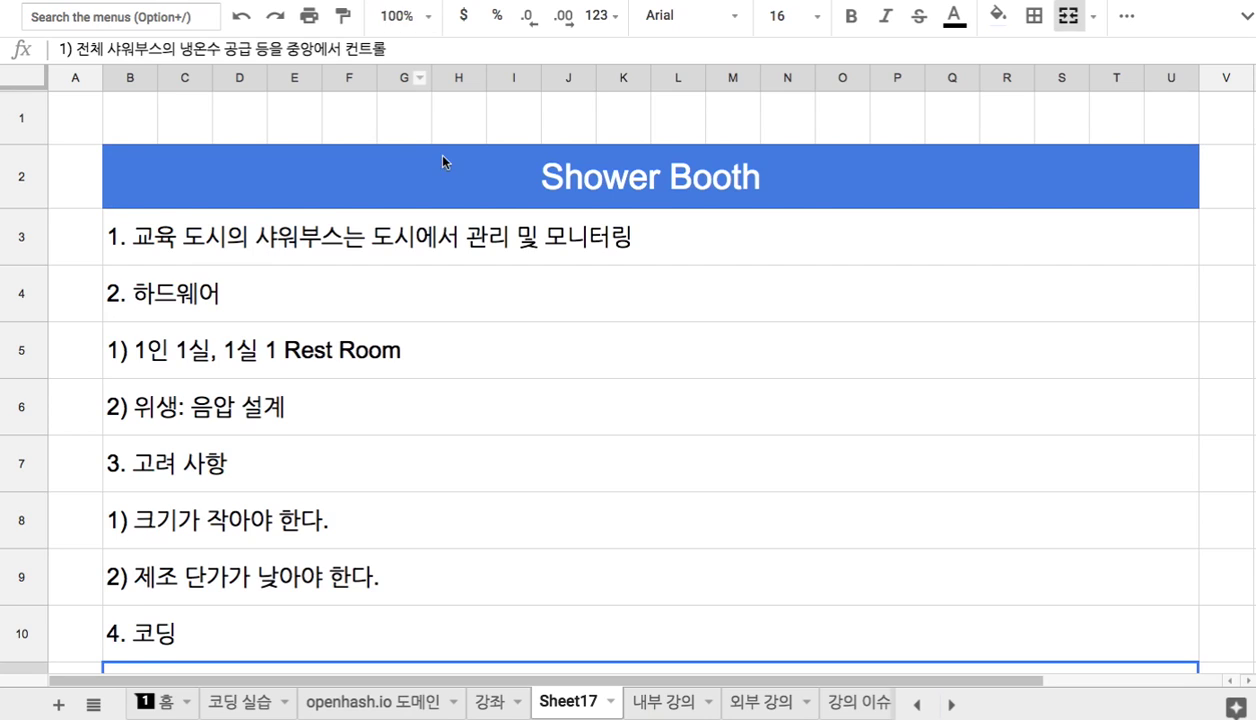
scroll(457, 216, down, 2)
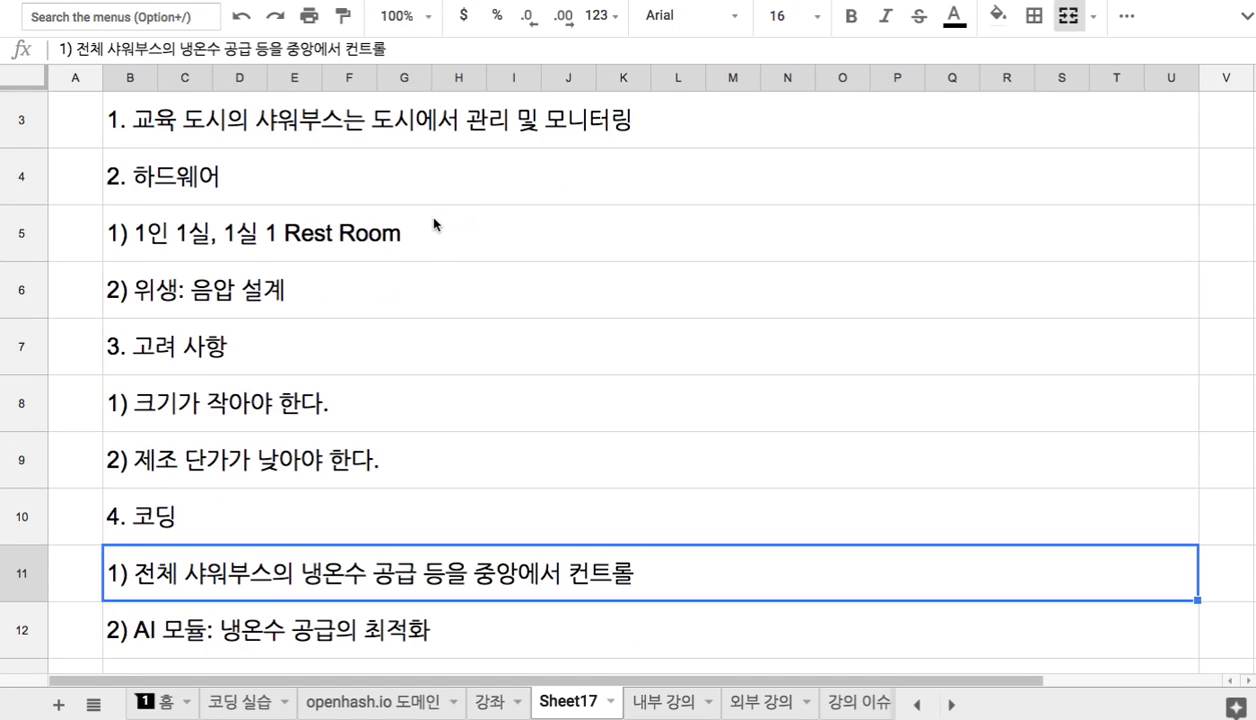
scroll(435, 224, down, 5)
click(396, 283)
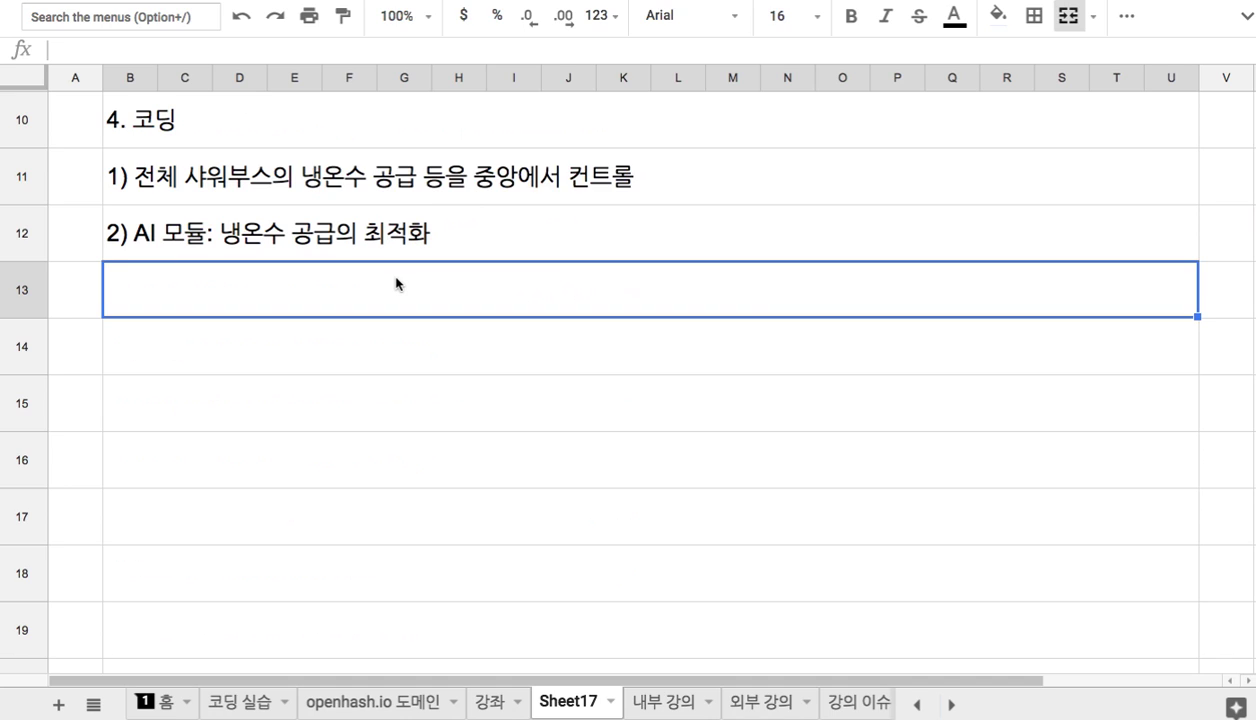
text(5. 도시의 공용 샹)
text(워 시설)
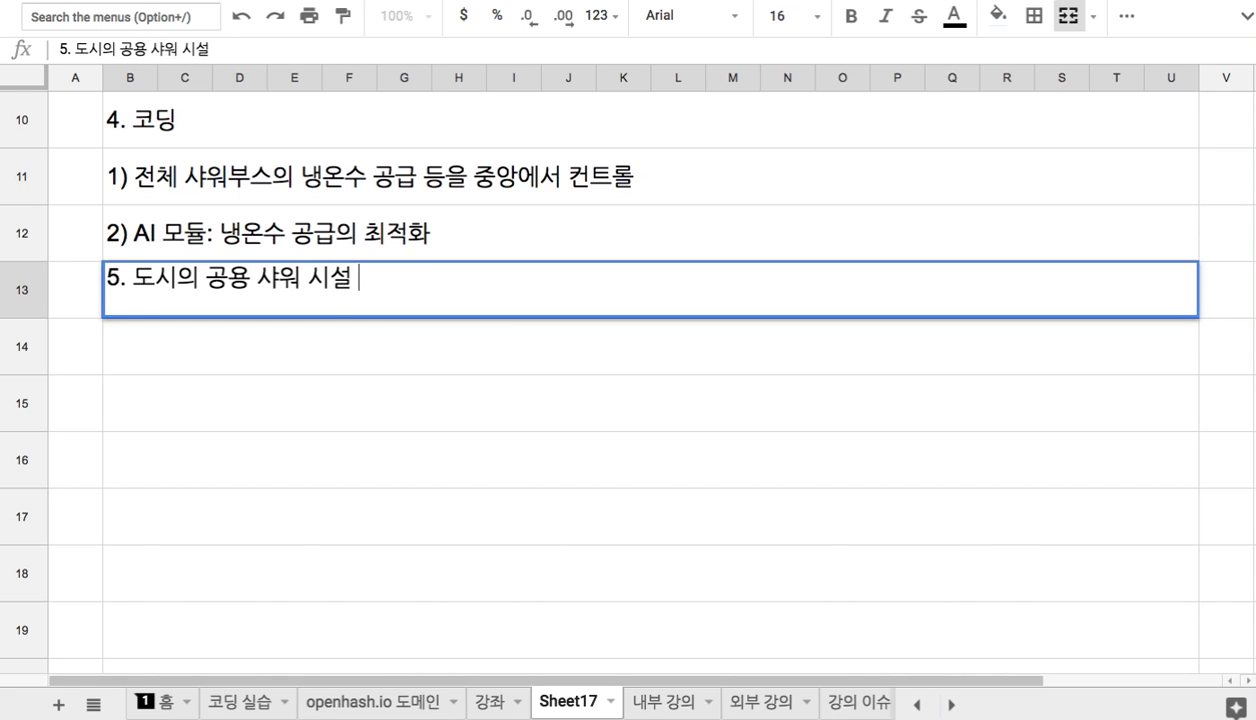
text( - 헬스)
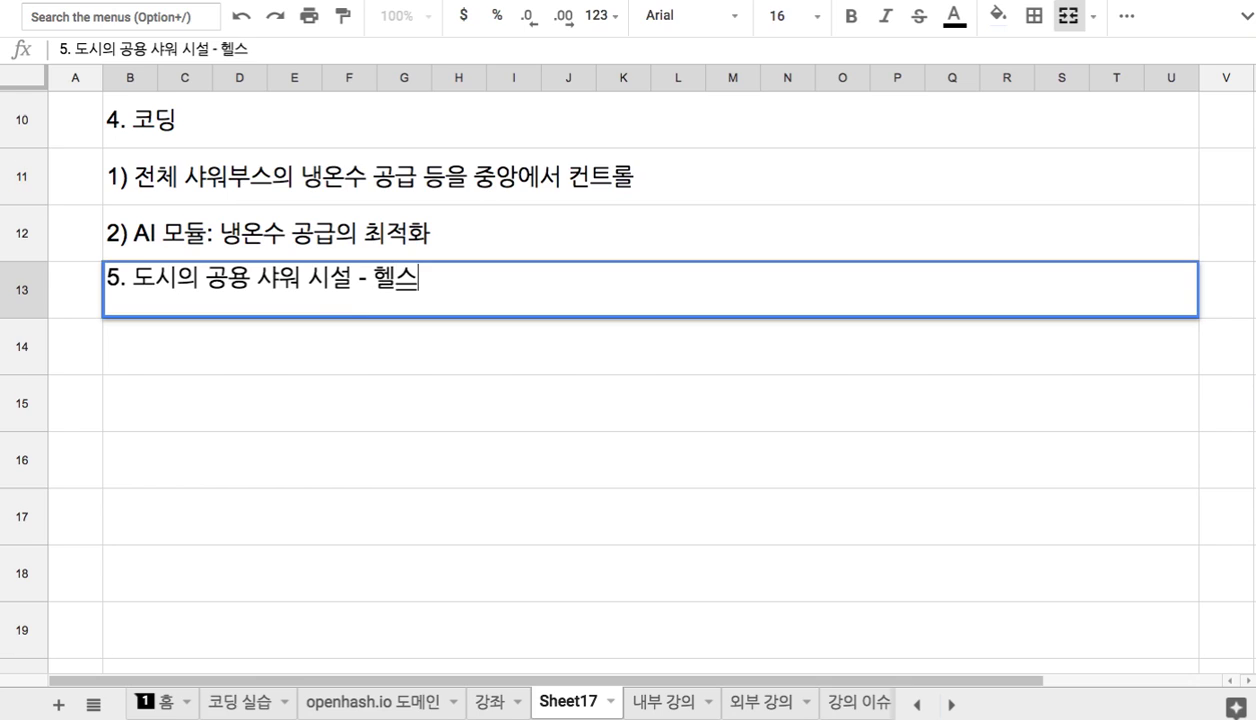
text(, 운동)
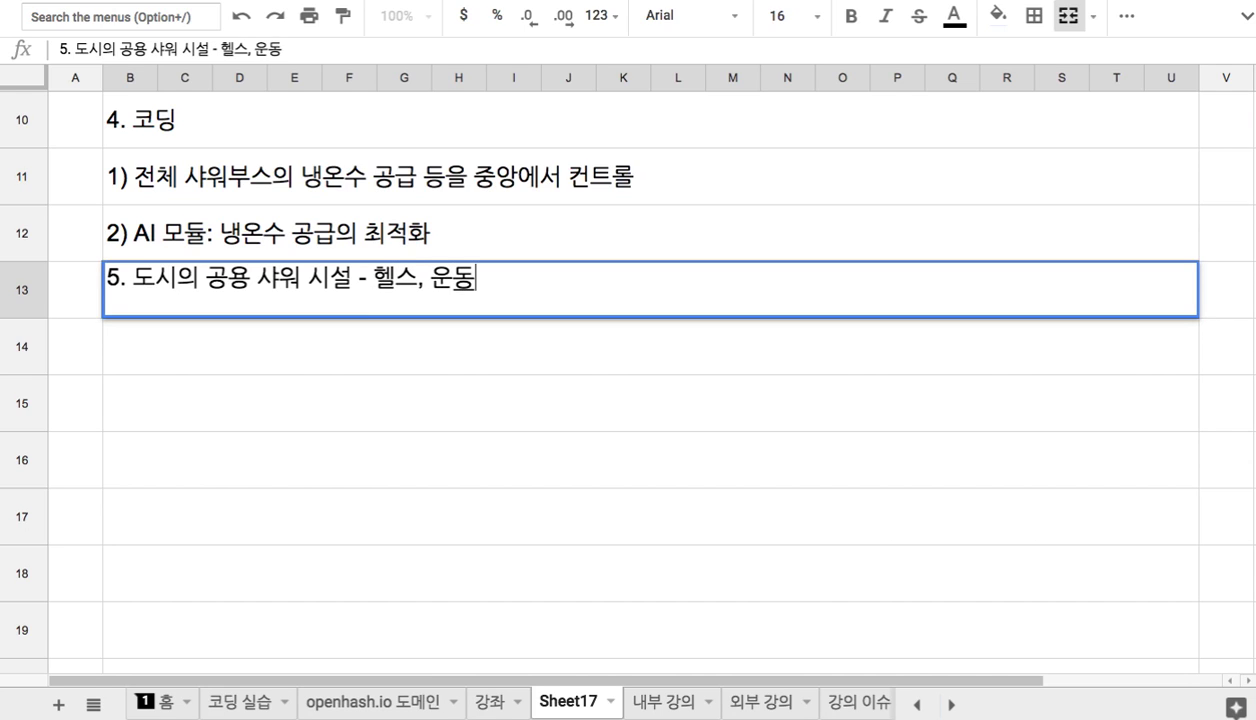
text(, 등반....)
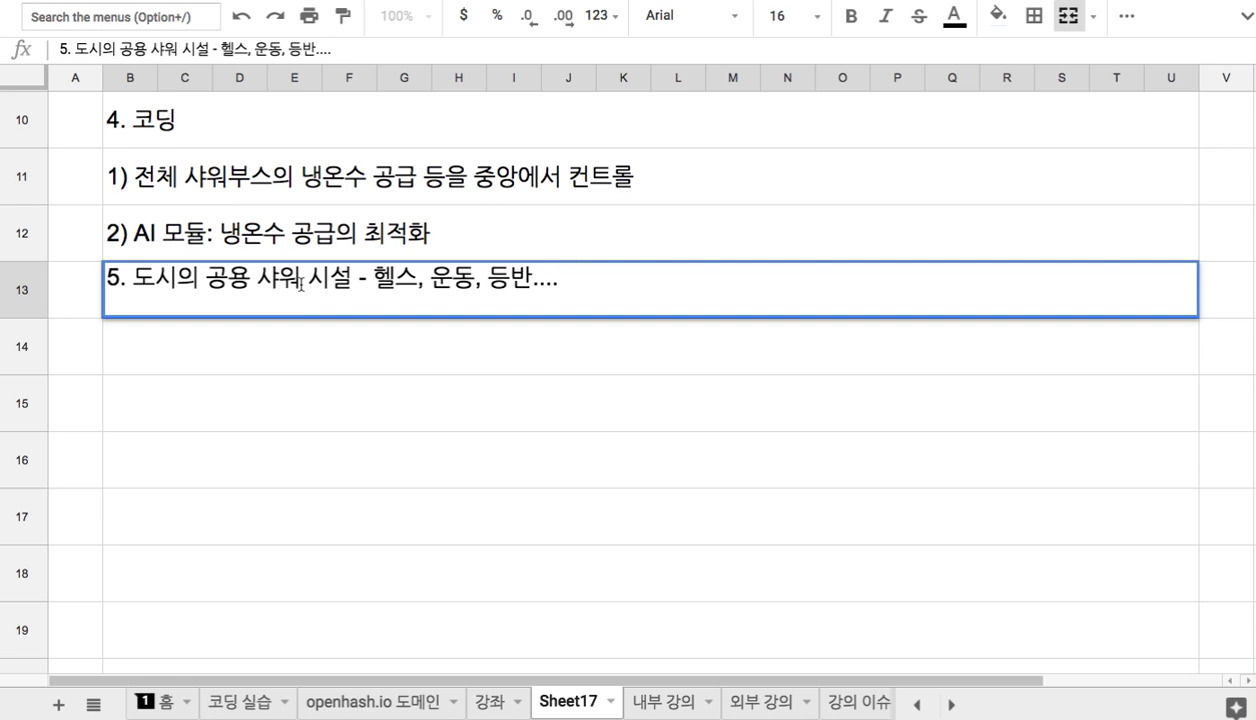
drag(275, 279, 372, 283)
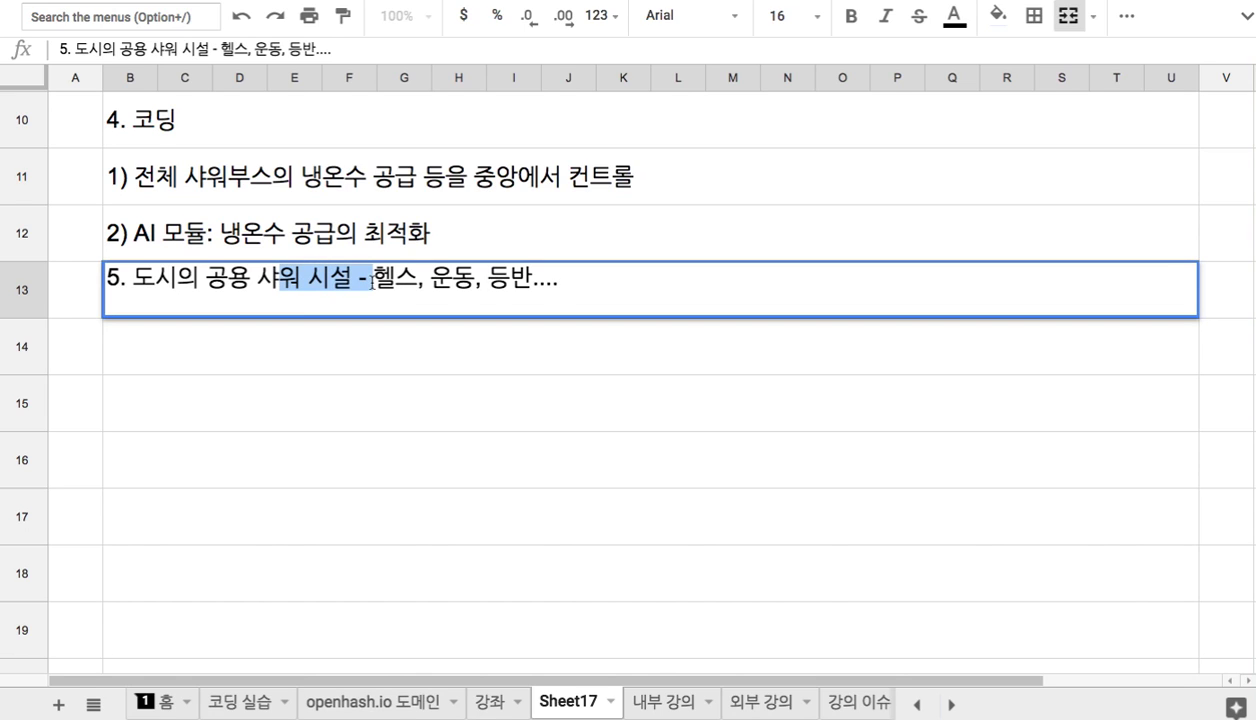
click(452, 278)
double_click(484, 173)
drag(484, 173, 545, 268)
click(545, 283)
scroll(541, 283, up, 5)
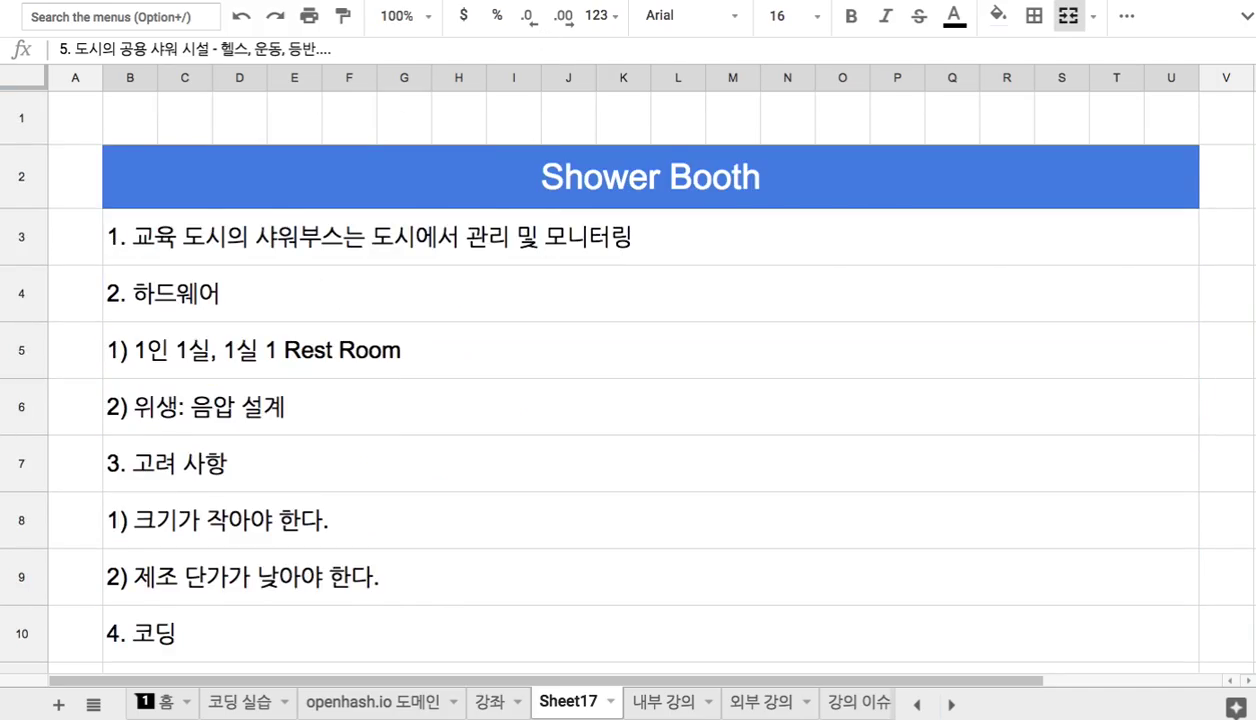